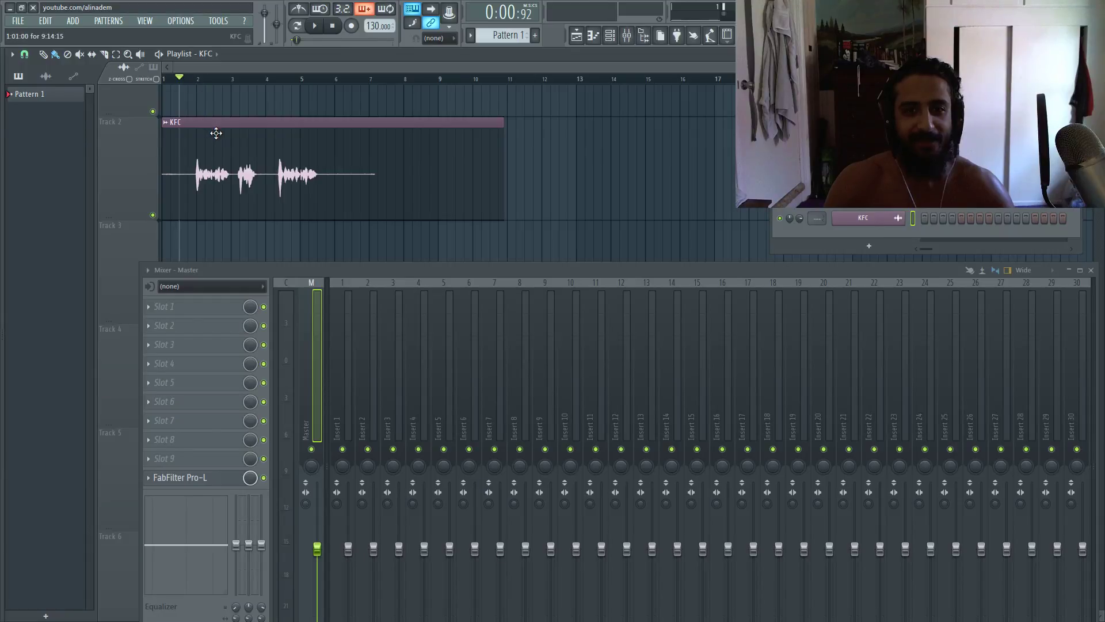
- Play and stop the KFC vocal, zoom in, and set playback to start just before bar 2
key("space")
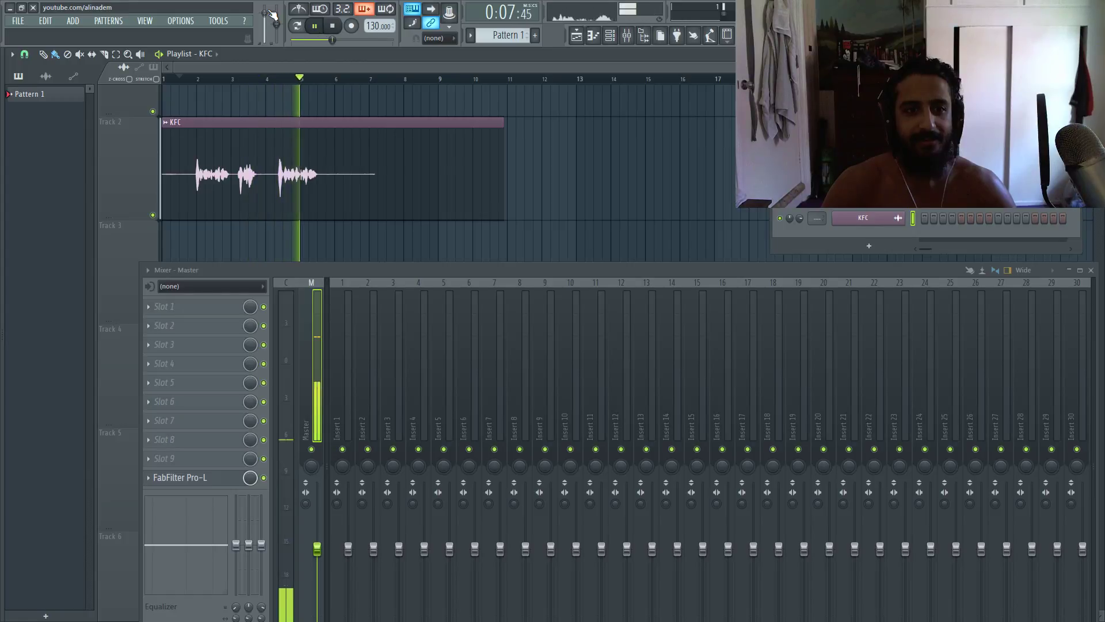
key("space")
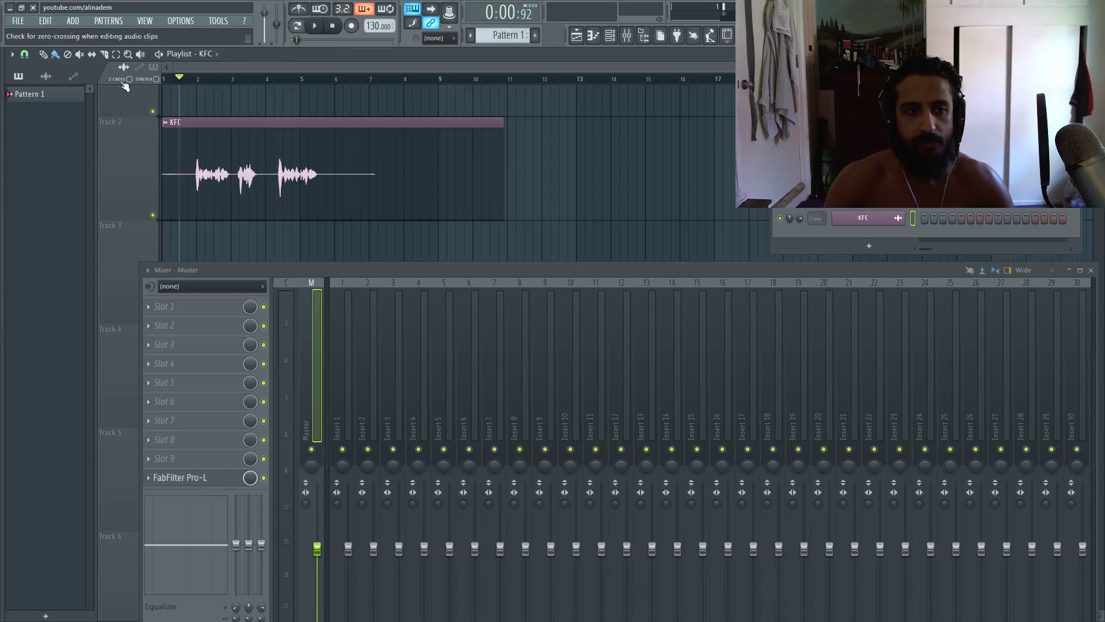
scroll(178, 76, "up", 4)
left_click(248, 79)
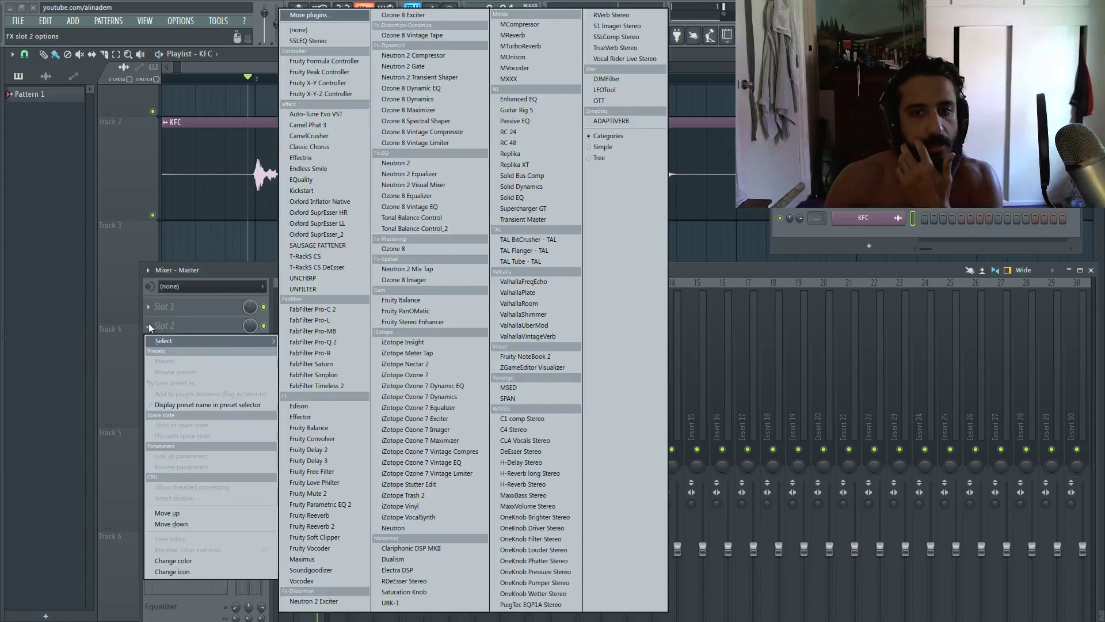
- Load ValhallaVintageVerb into master slot 2 and raise its low cut to 120 Hz
left_click(154, 328)
left_click(517, 336)
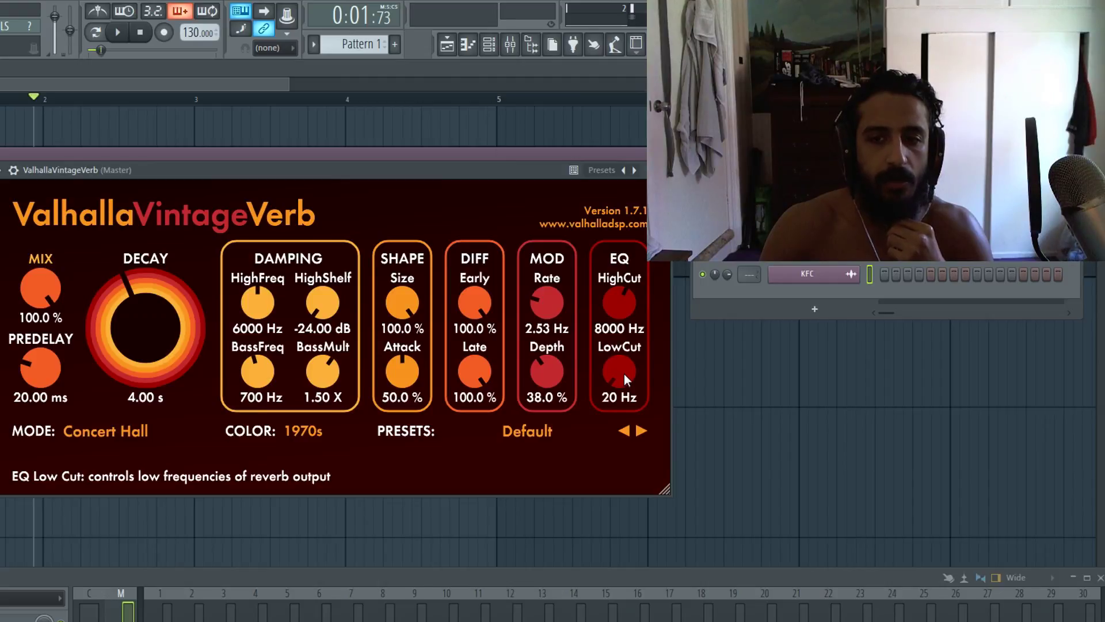
left_click_drag(624, 373, 626, 361)
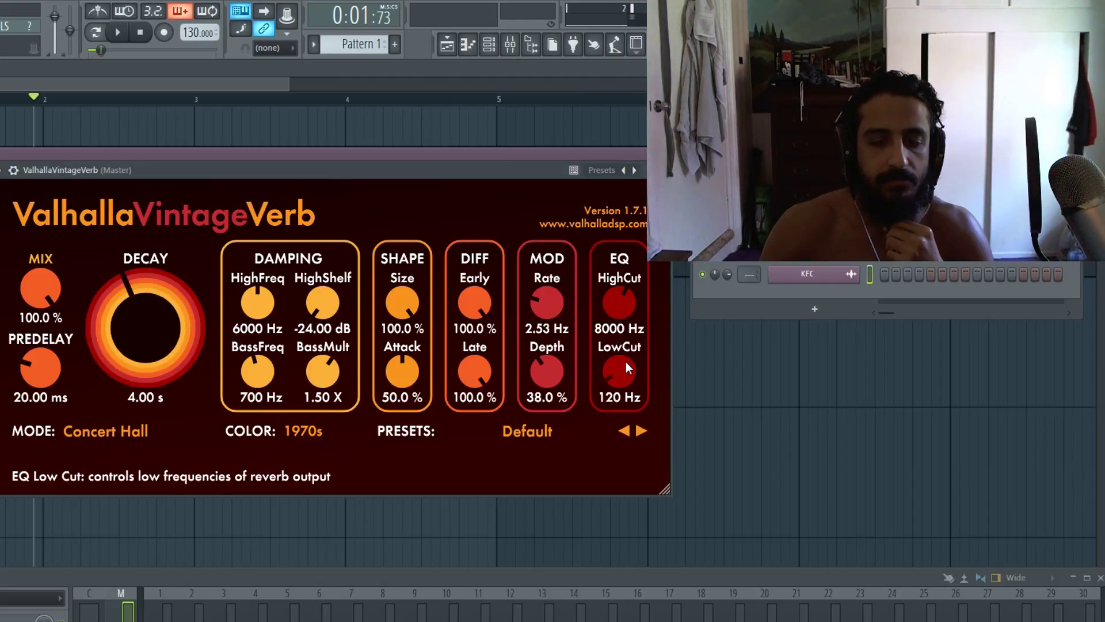
- Set the reverb decay to 4.20 s
left_click_drag(127, 316, 145, 351)
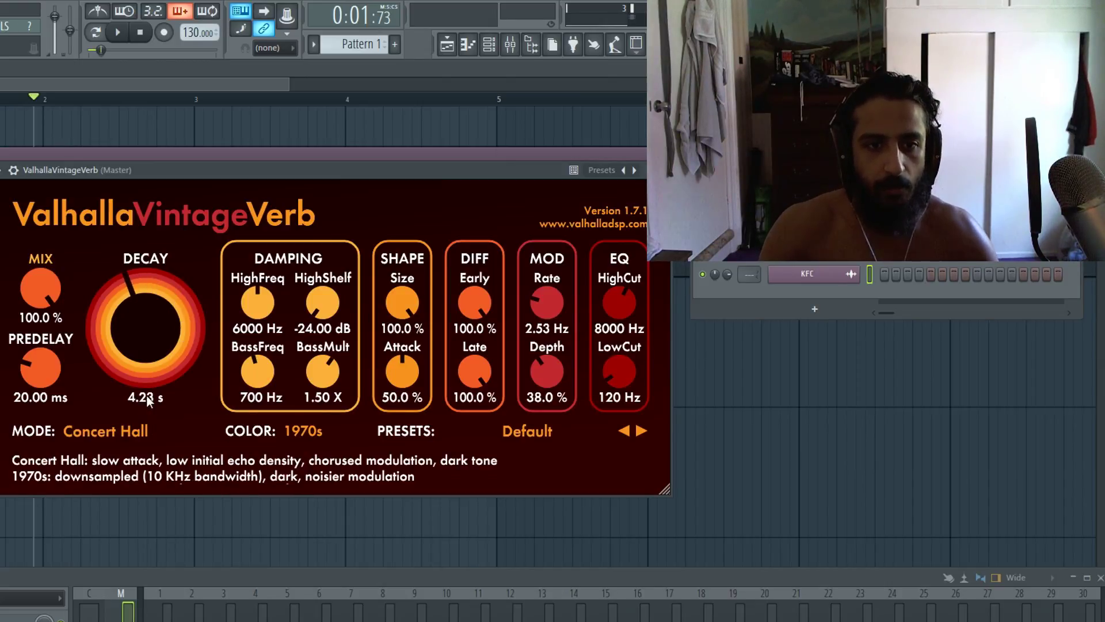
left_click(146, 403)
left_click(143, 397)
key("End")
key("BackSpace")
key("BackSpace")
key("BackSpace")
type("0")
key("Return")
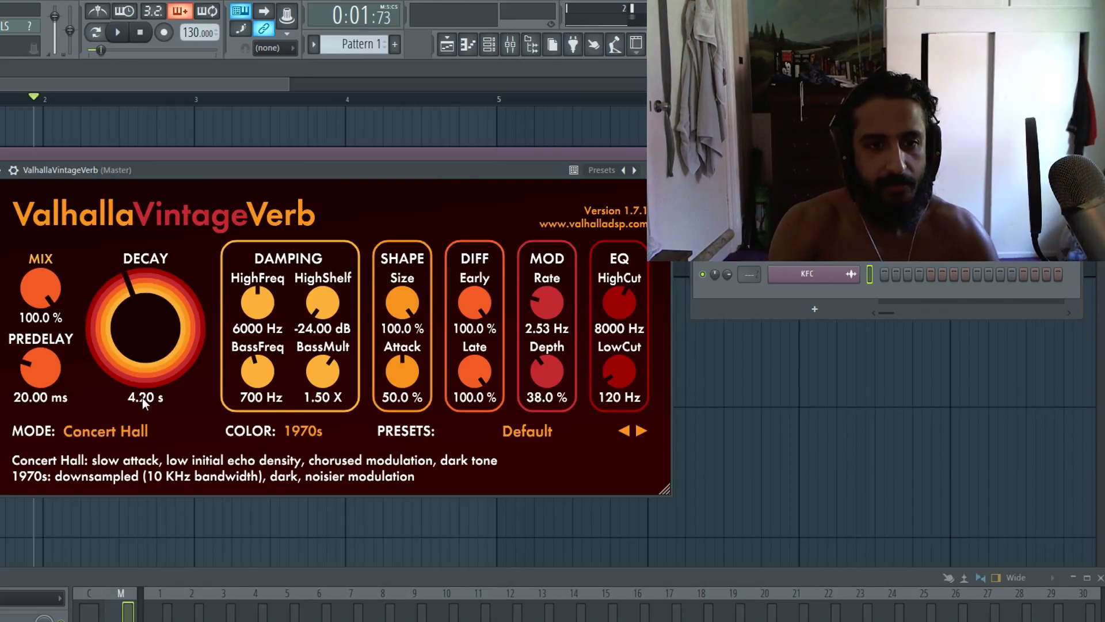
- Turn the reverb mix down to 50% and keep Concert Hall mode
left_click_drag(36, 290, 43, 365)
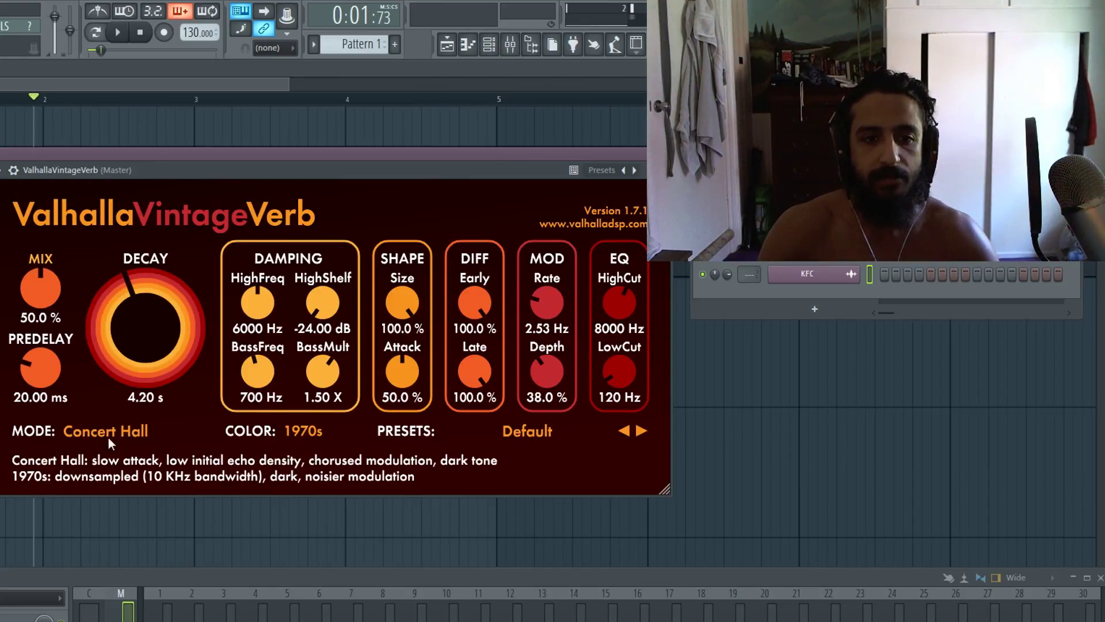
left_click(129, 429)
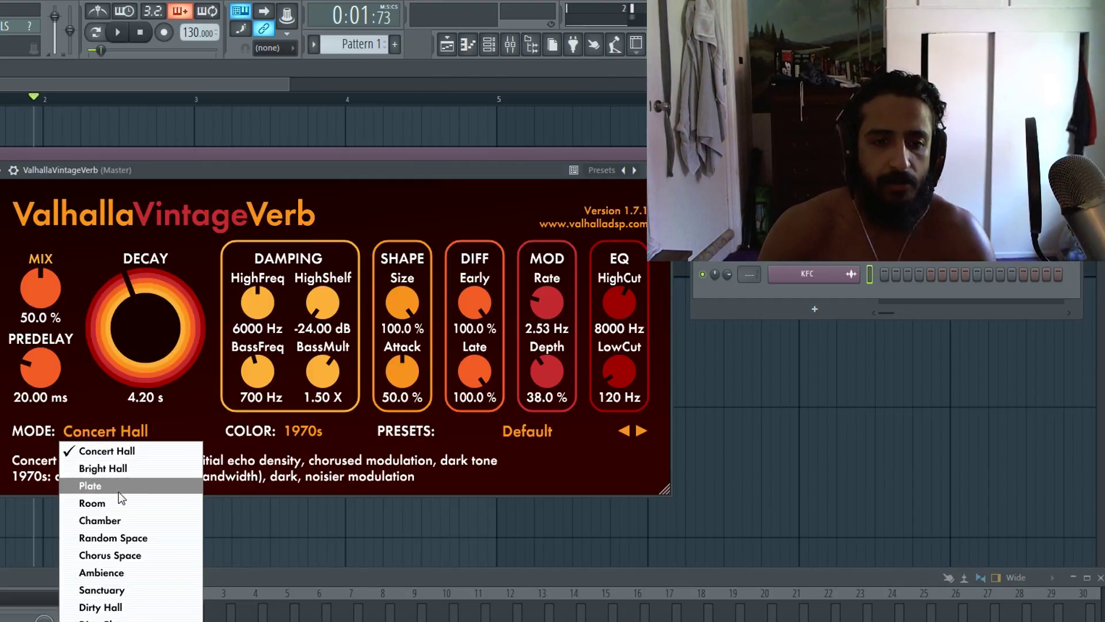
left_click(133, 450)
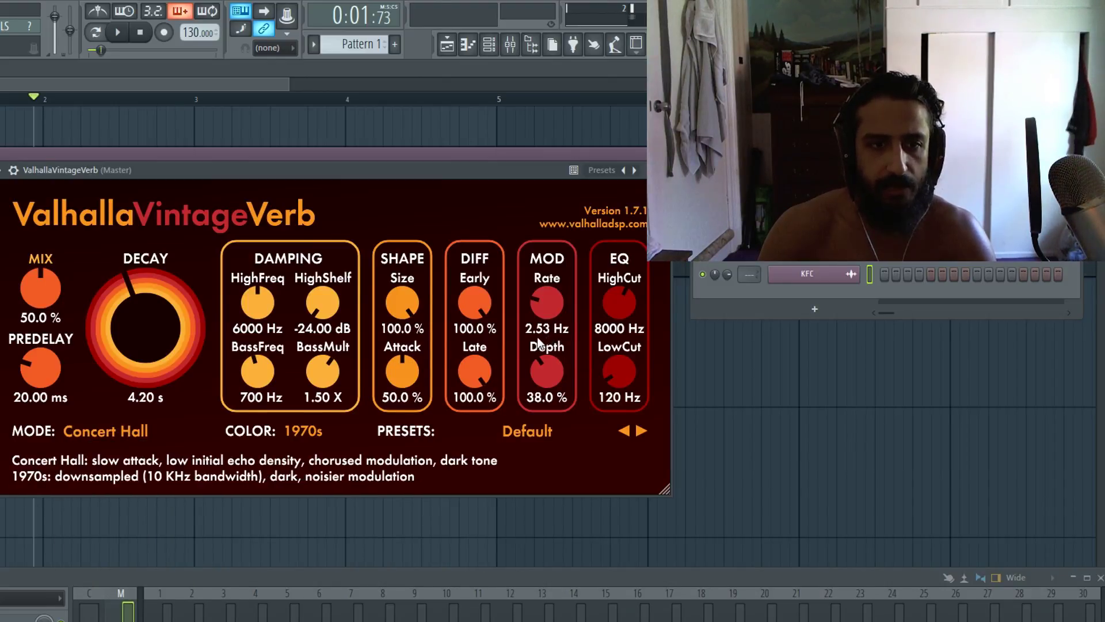
mouse_move(40, 368)
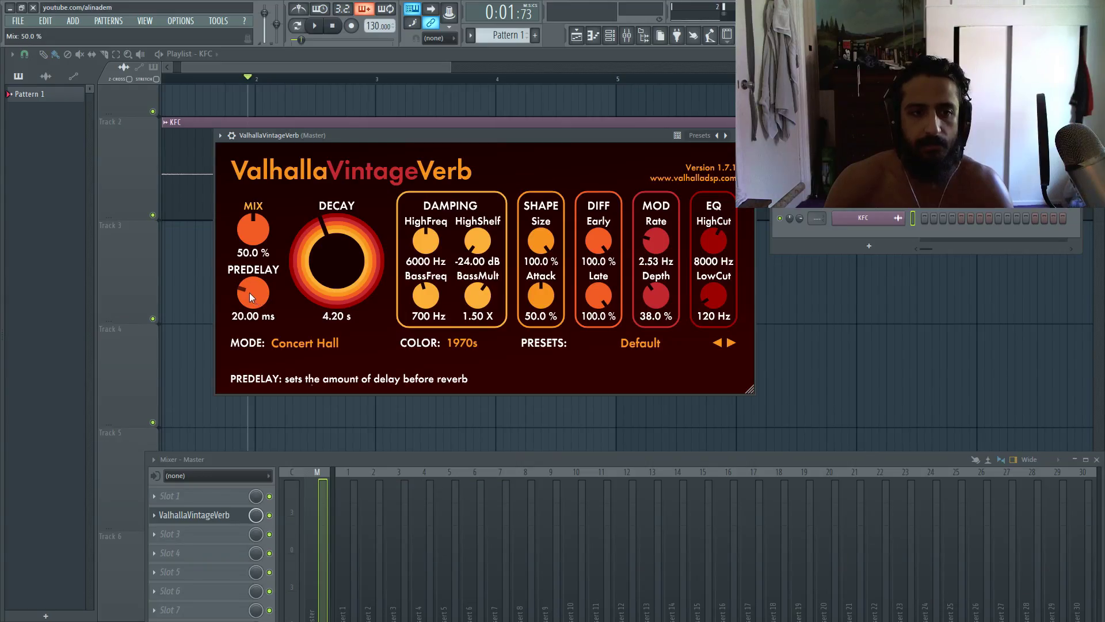
- Move the reverb window aside and audition the reverberated KFC vocal
left_click_drag(347, 135, 493, 274)
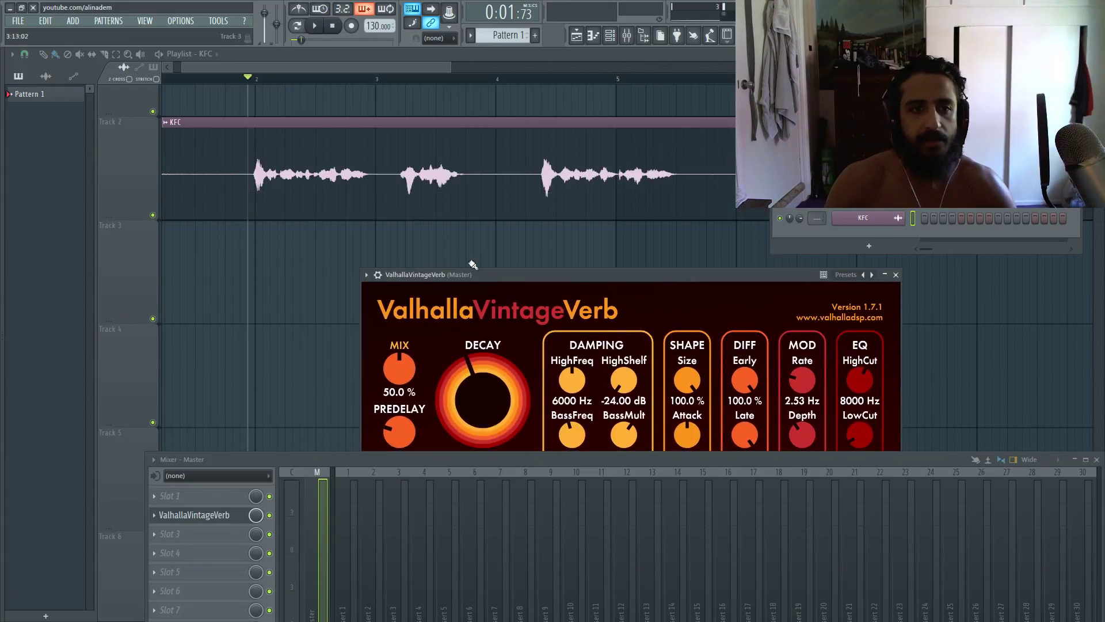
left_click(254, 87)
key("space")
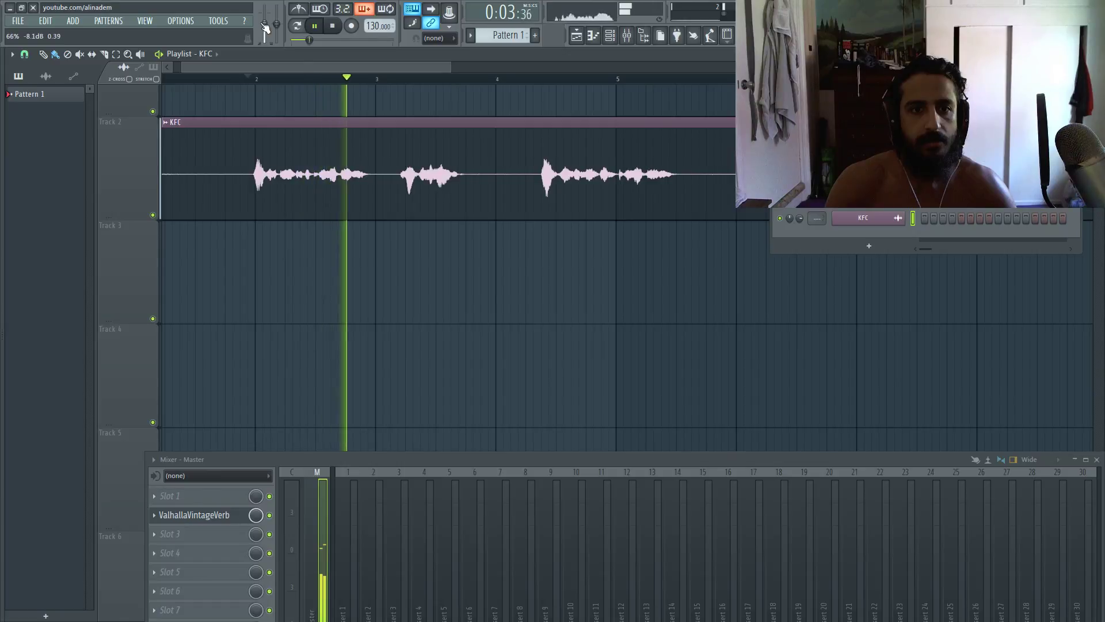
key("space")
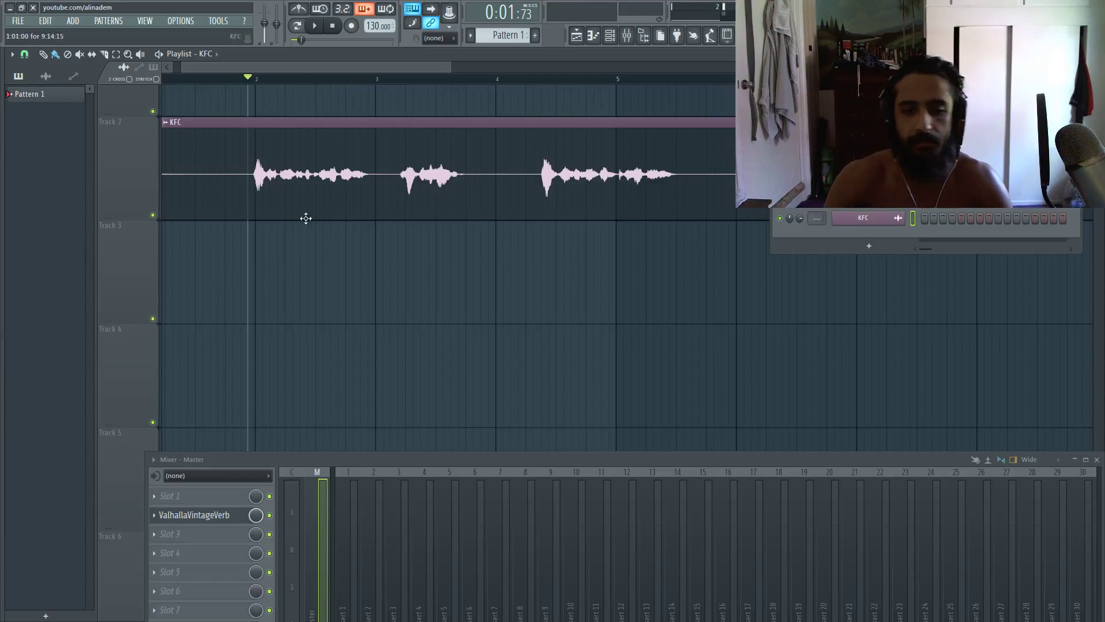
- Load Edison into the master's third effect slot, right after the reverb
left_click_drag(315, 459, 411, 279)
left_click(263, 353)
left_click(548, 392)
left_click_drag(565, 101, 554, 102)
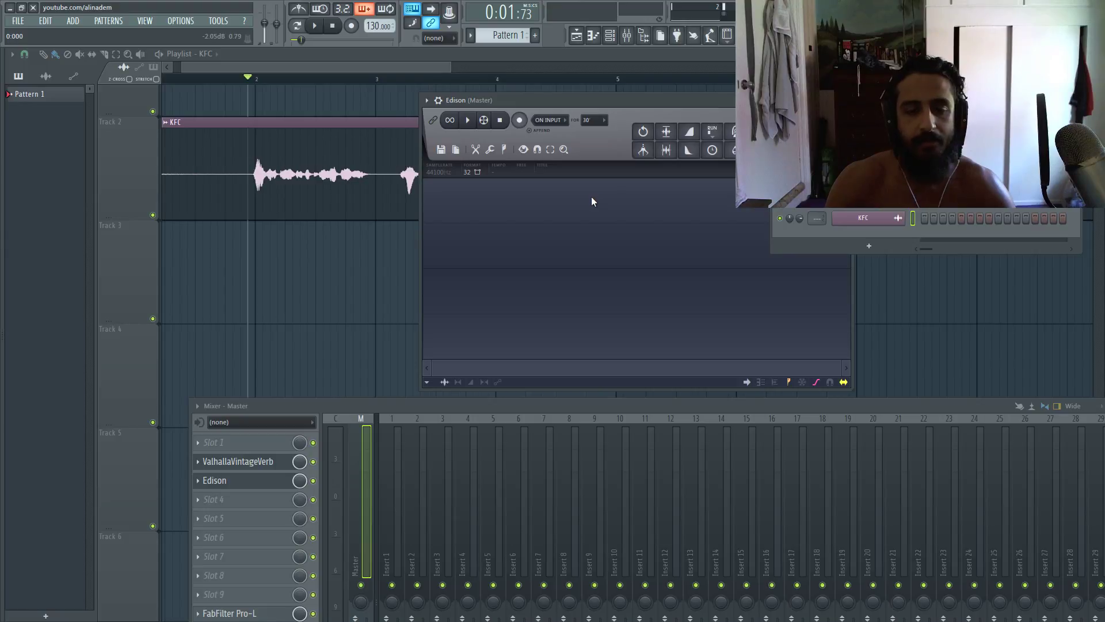
- Set Edison's record mode to Now and detach its window from the main window
left_click(549, 121)
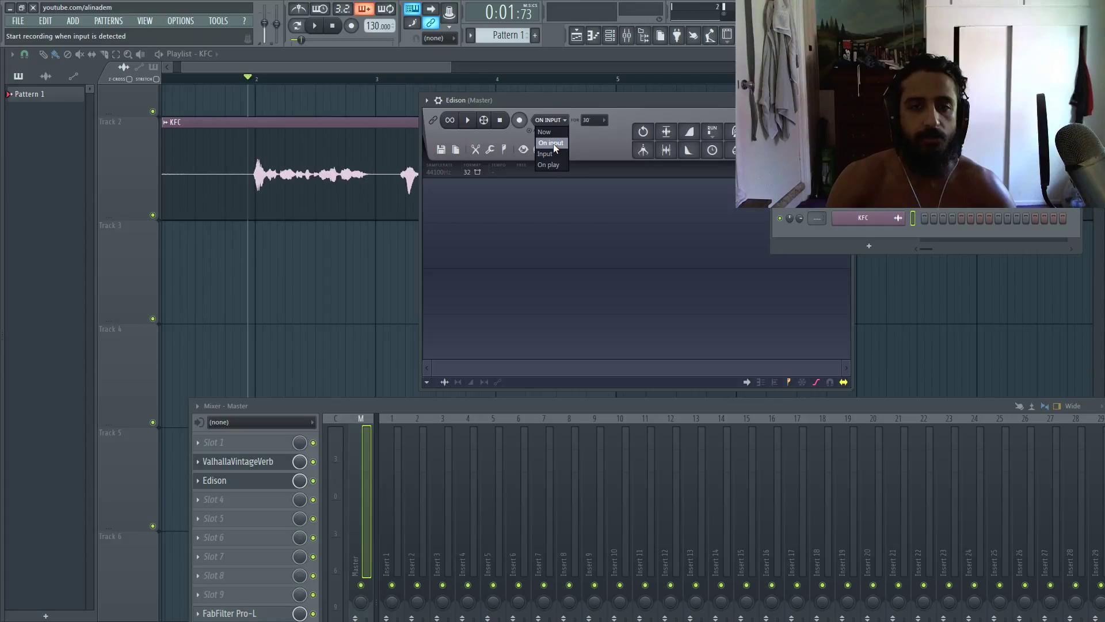
left_click(544, 132)
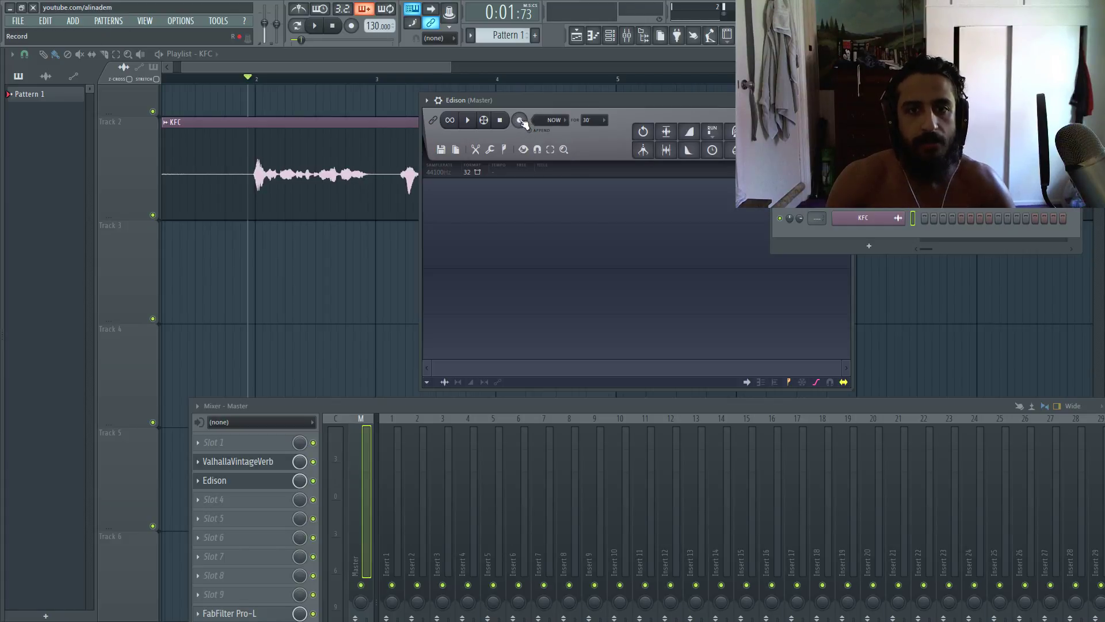
left_click_drag(524, 103, 823, 106)
left_click(404, 113)
left_click(436, 346)
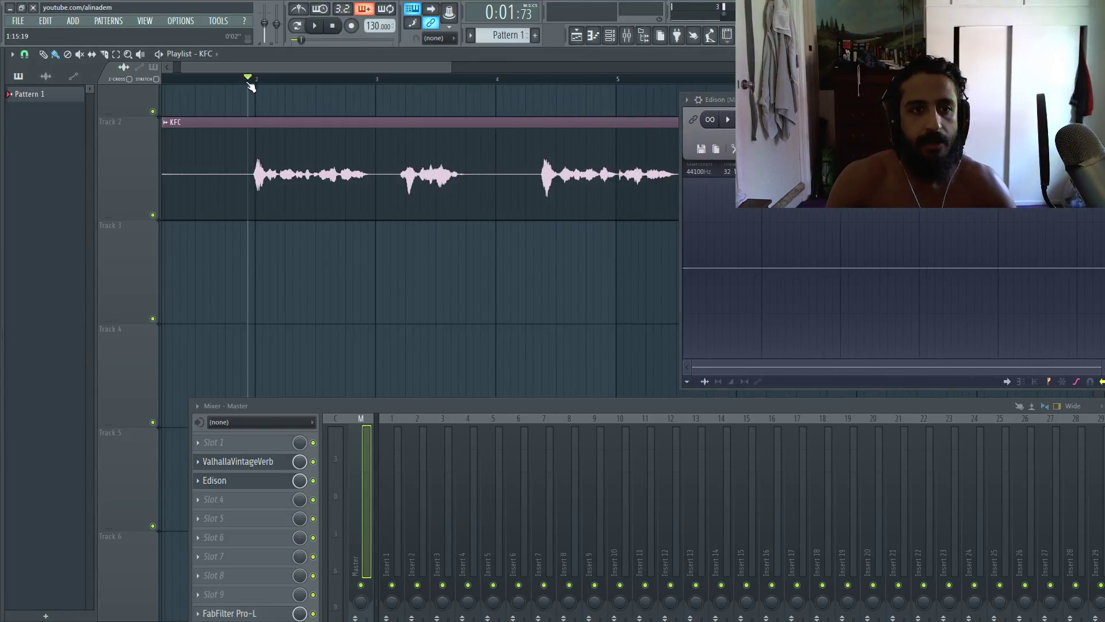
- Place the playhead at bar 2 and play the vocal start into Edison
scroll(248, 86, "up", 5)
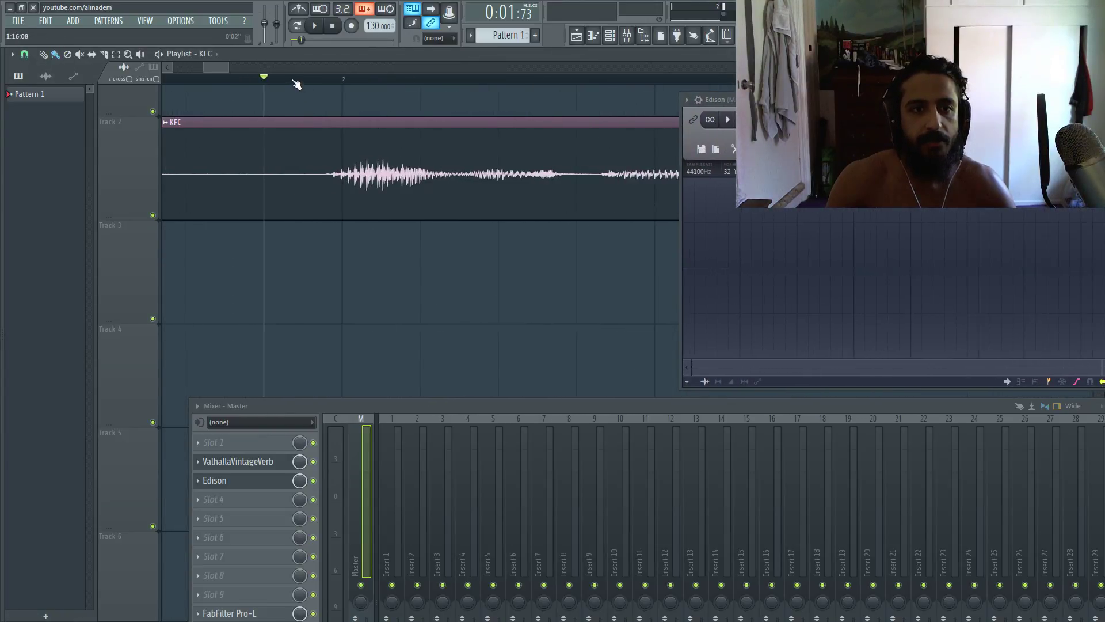
mouse_move(297, 85)
left_mouse_down()
mouse_move(419, 81)
mouse_move(290, 95)
left_mouse_up()
scroll(344, 135, "down", 5)
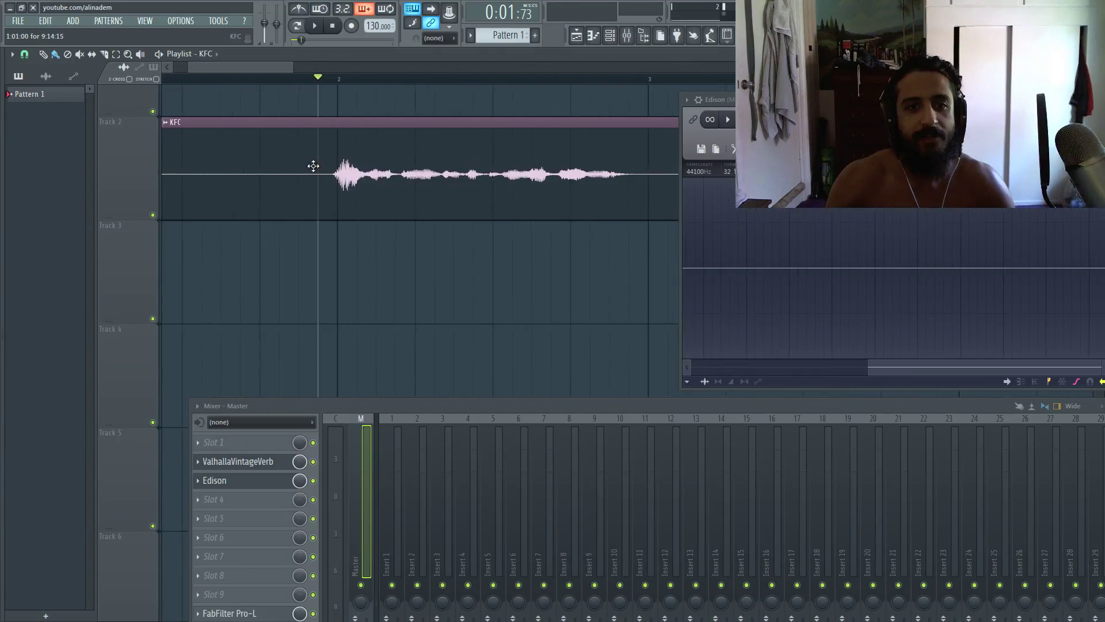
left_click(331, 82)
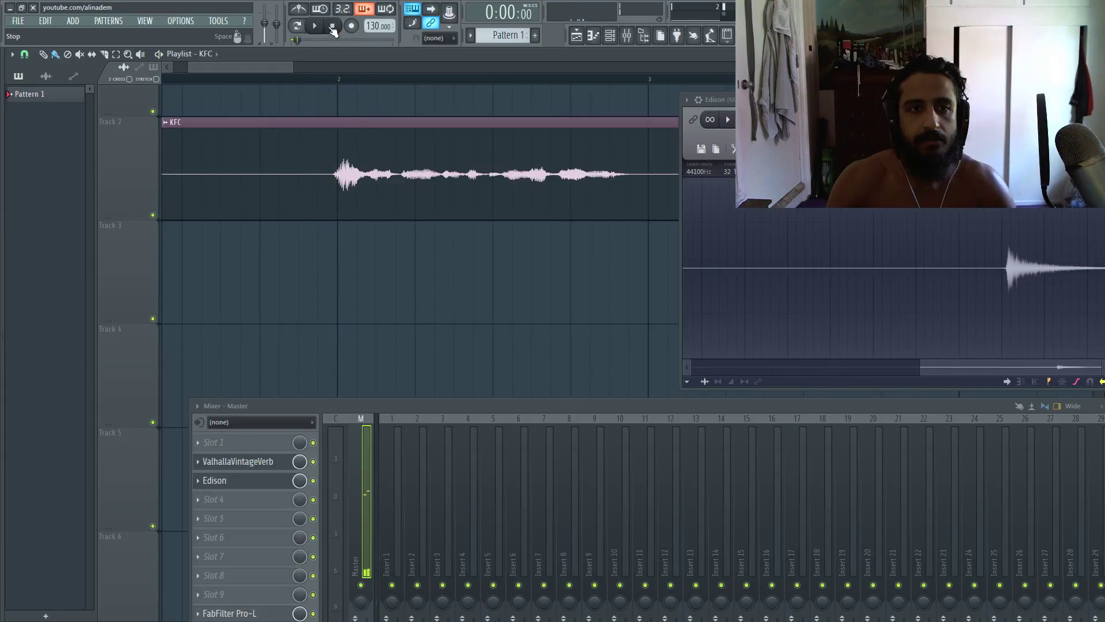
left_click(320, 82)
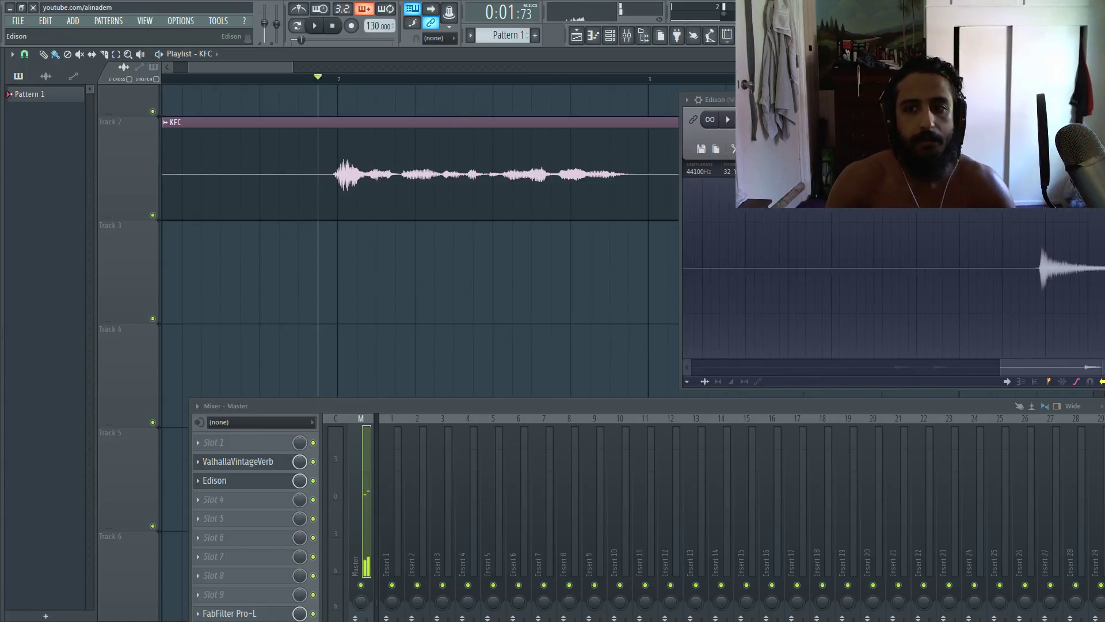
- Stop Edison, drop the first reverb tail onto Track 3 at bar 1, and mute Track 3
left_click_drag(760, 101, 611, 94)
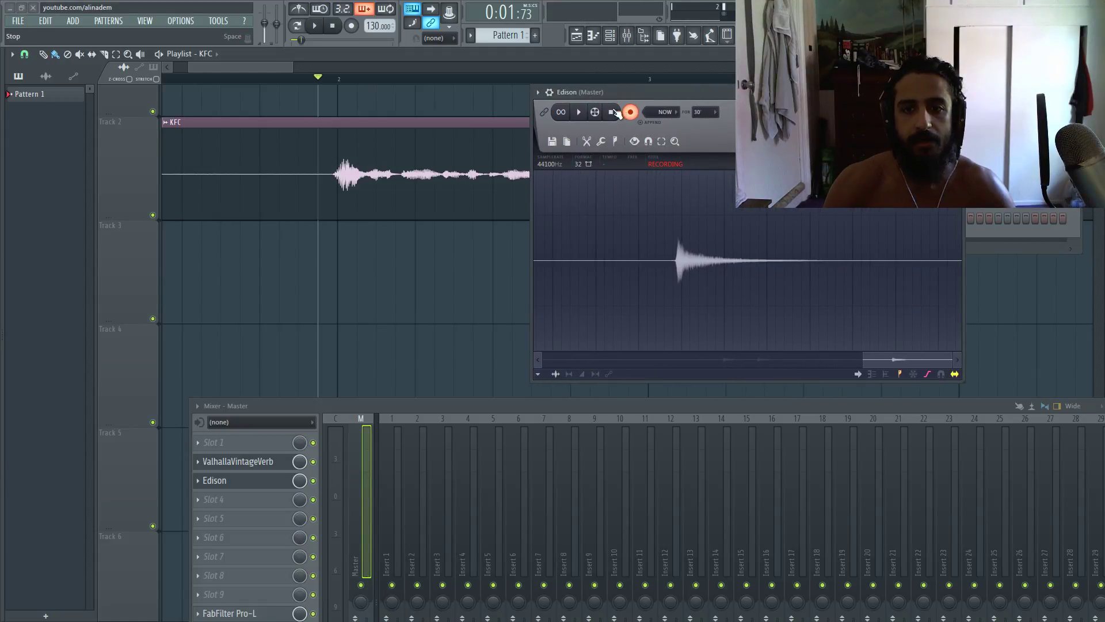
left_click(613, 112)
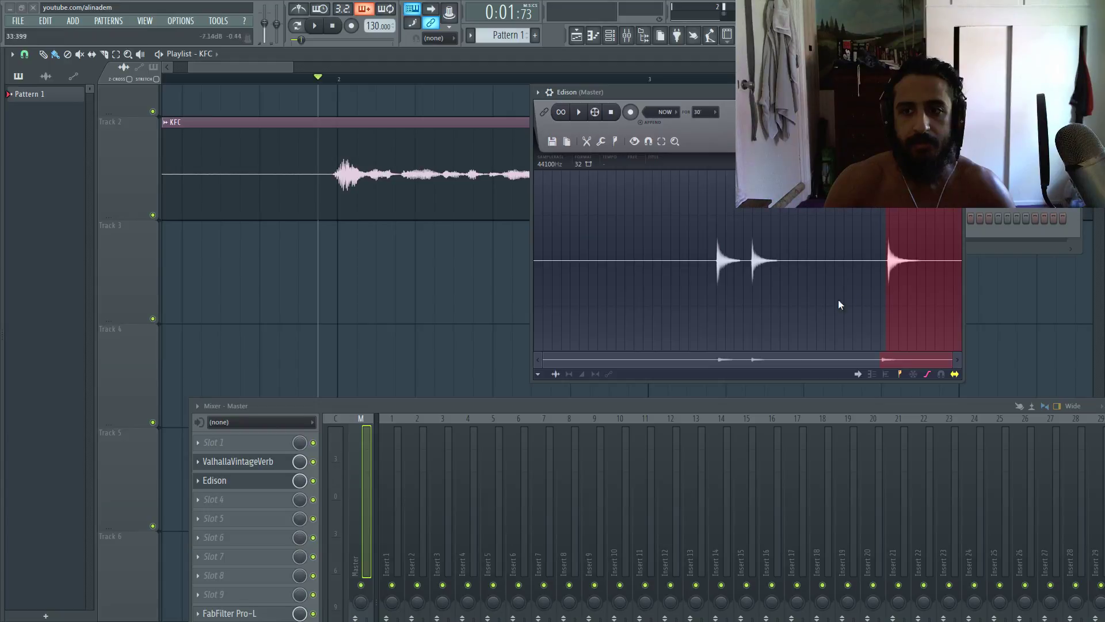
scroll(910, 274, "up", 5)
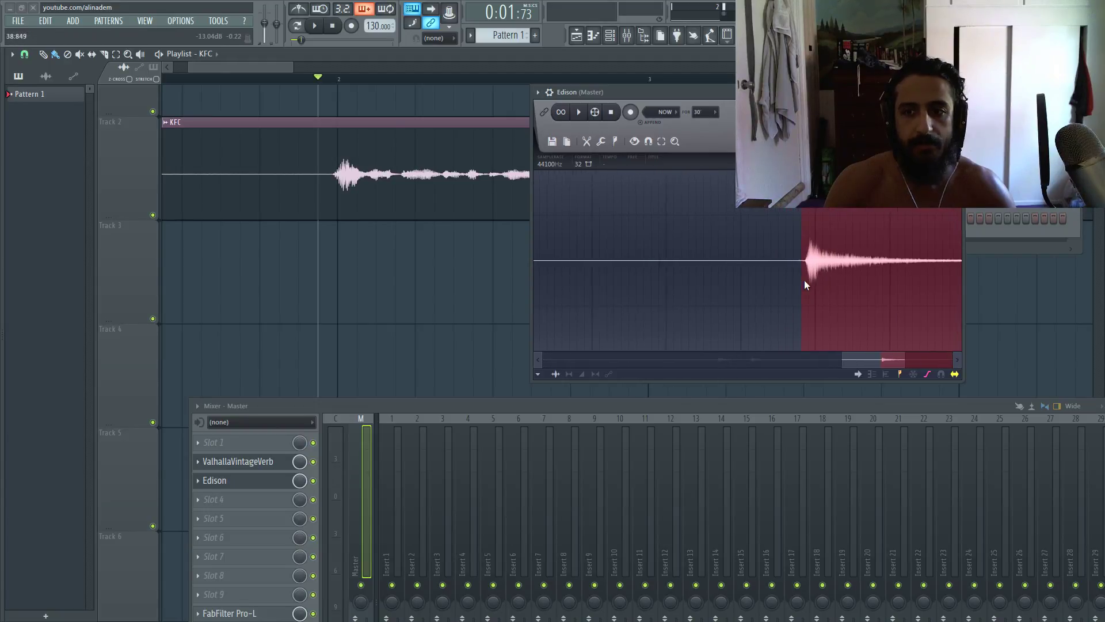
scroll(812, 271, "down", 4)
left_click_drag(954, 374, 383, 274)
left_click_drag(579, 92, 591, 126)
left_click_drag(310, 249, 269, 249)
left_click(152, 318)
- Record a second reverb tail from near bar 4 and drop it after the first on Track 3
scroll(205, 265, "up", 3)
left_click(395, 76)
scroll(424, 111, "up", 4)
scroll(422, 95, "up", 2)
left_click(403, 81)
key("space")
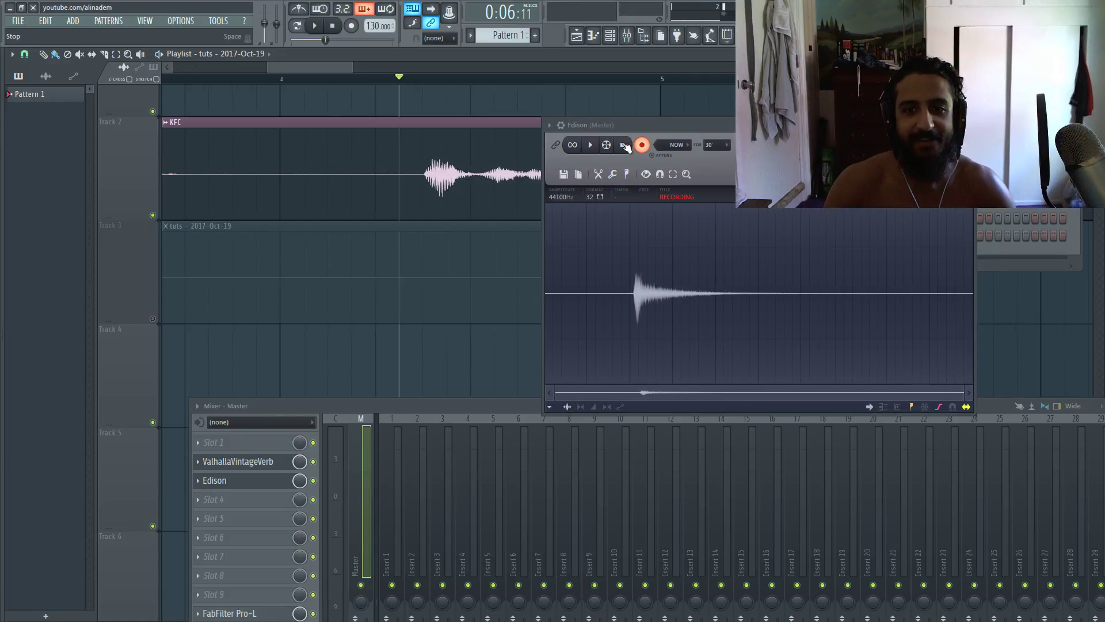
left_click(625, 147)
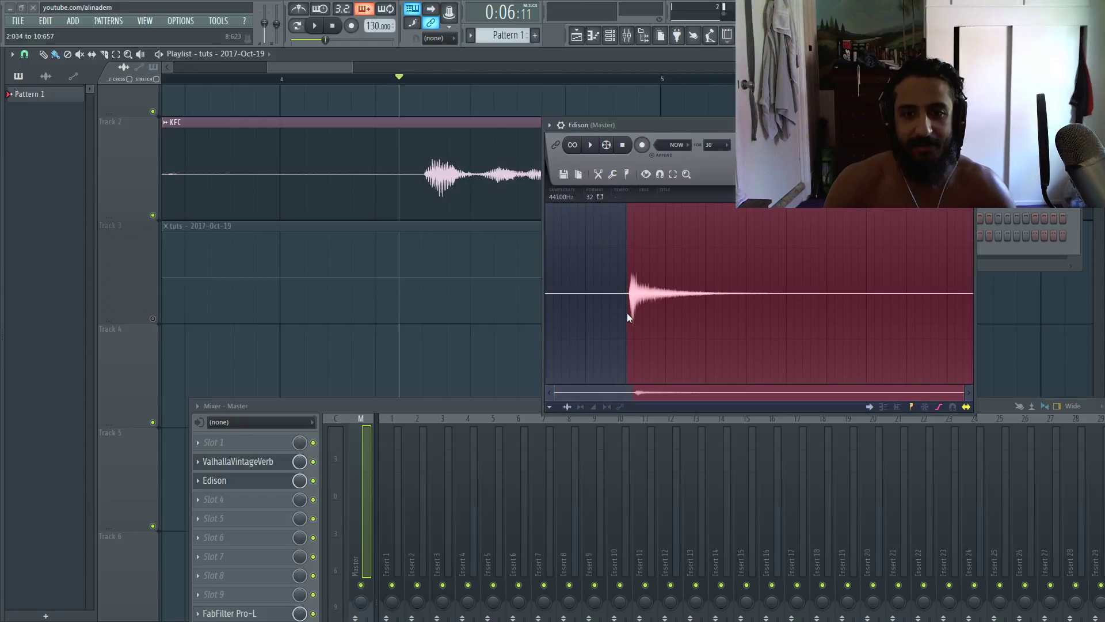
left_click_drag(555, 144, 793, 284)
left_click_drag(708, 349, 544, 255)
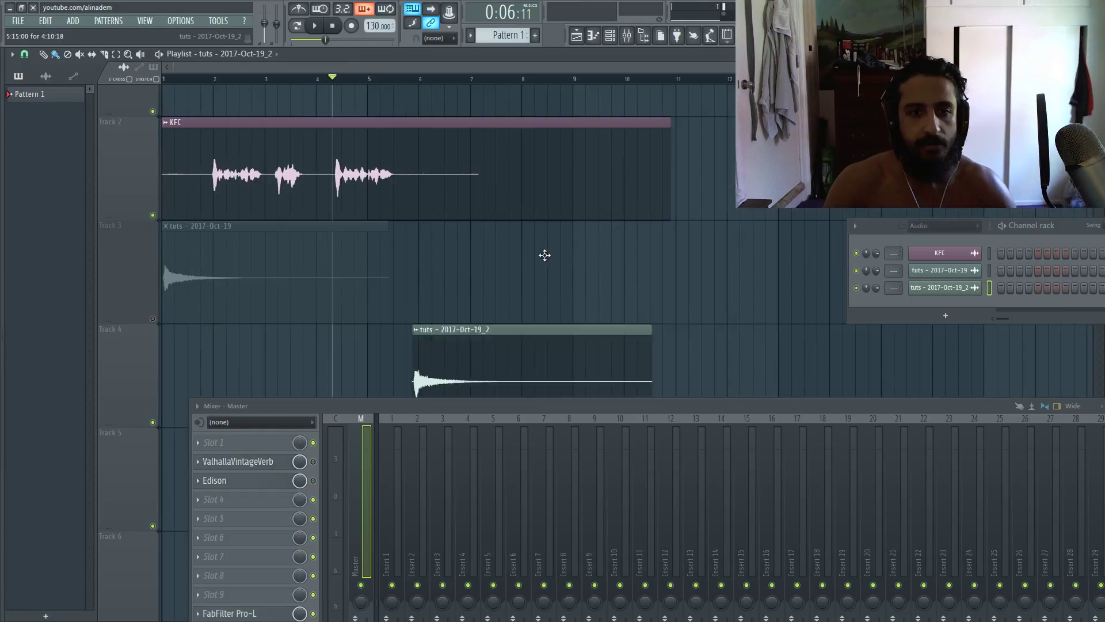
scroll(242, 262, "up", 2)
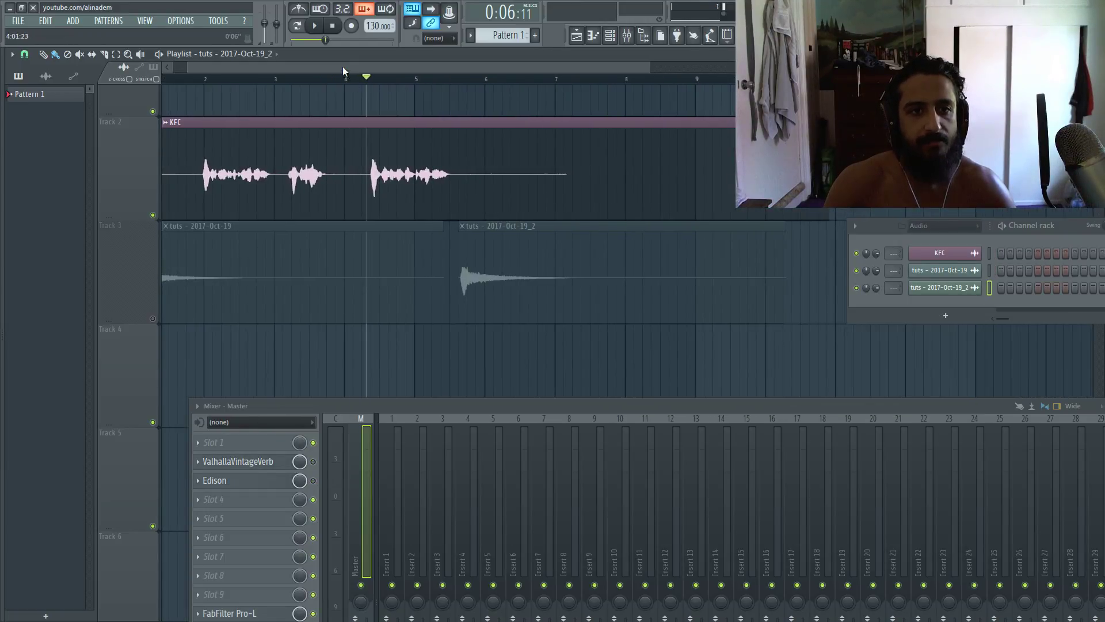
scroll(341, 69, "left", 1)
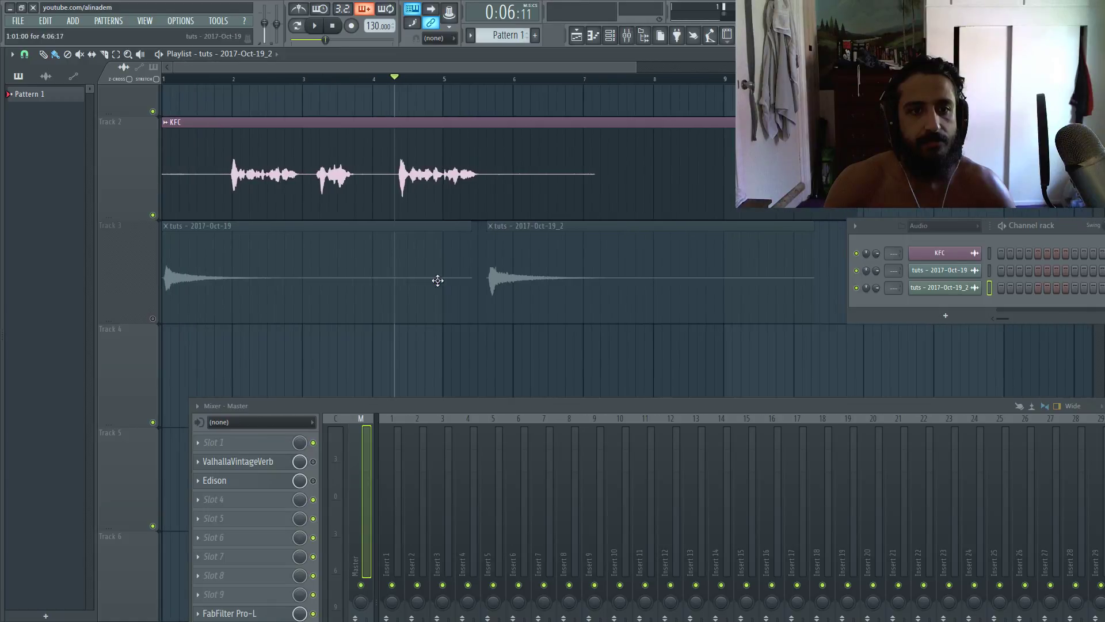
- Enable Reverse on both tuts clips, tuts - 2017-Oct-19 and tuts - 2017-Oct-19_2
double_click(320, 265)
left_click(240, 276)
double_click(489, 287)
left_click(254, 288)
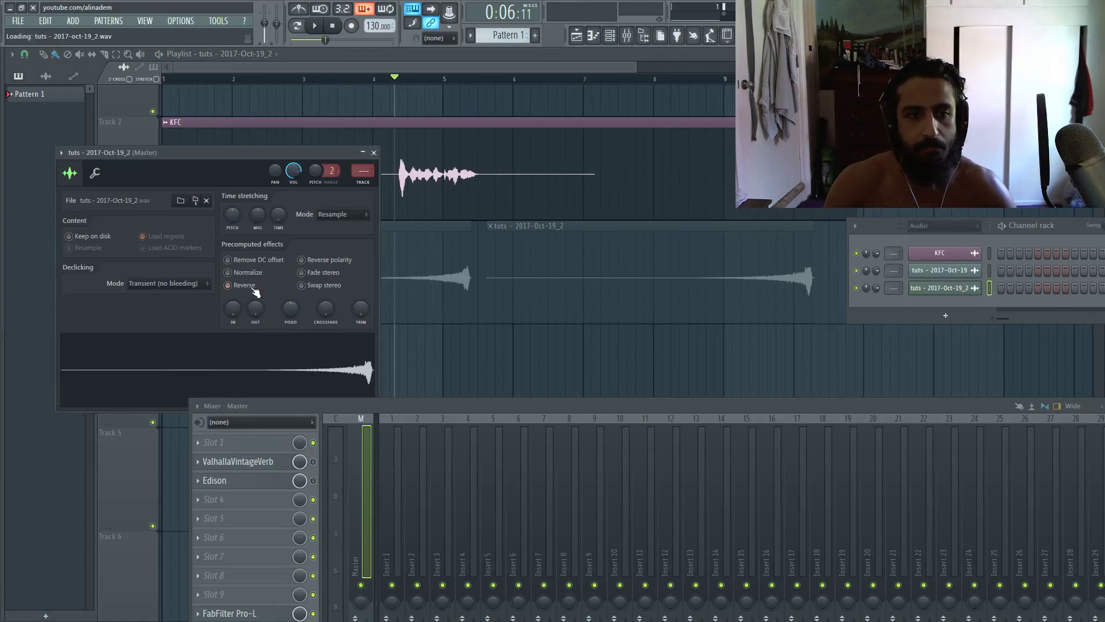
left_click(490, 259)
double_click(446, 257)
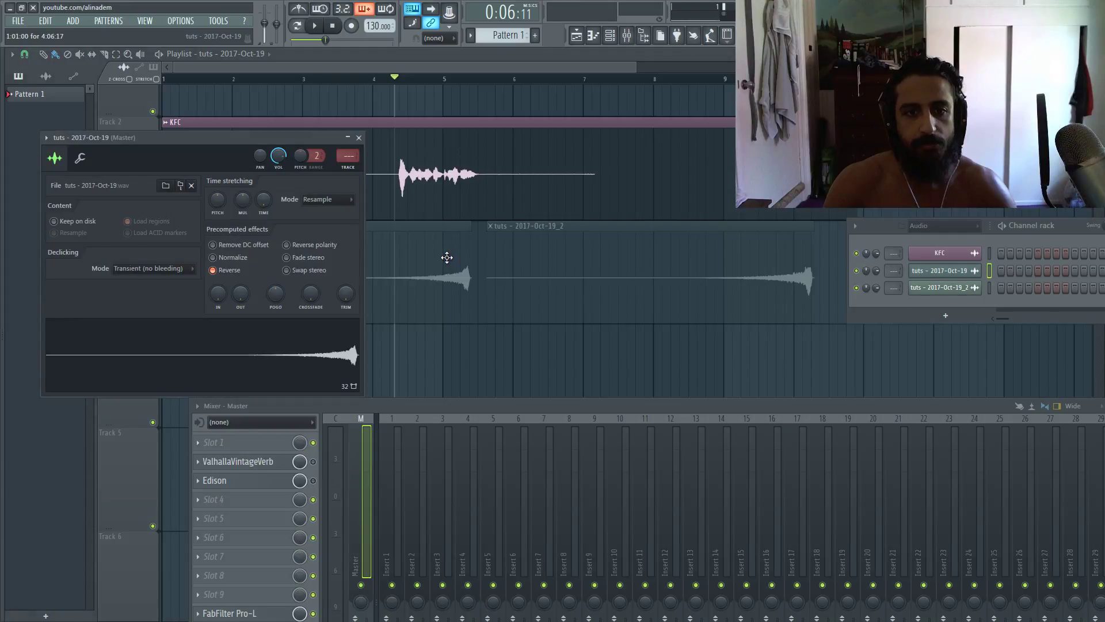
left_click(517, 245)
double_click(585, 246)
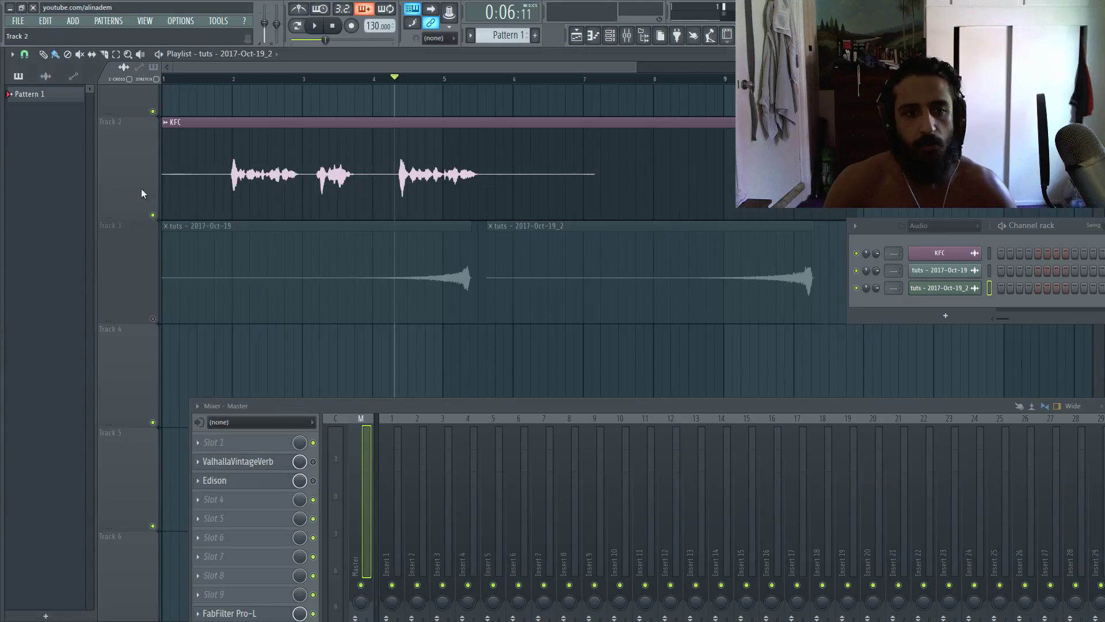
- Mute the KFC vocal track, unmute Track 3, and move playback to around bar 5
left_click(152, 215)
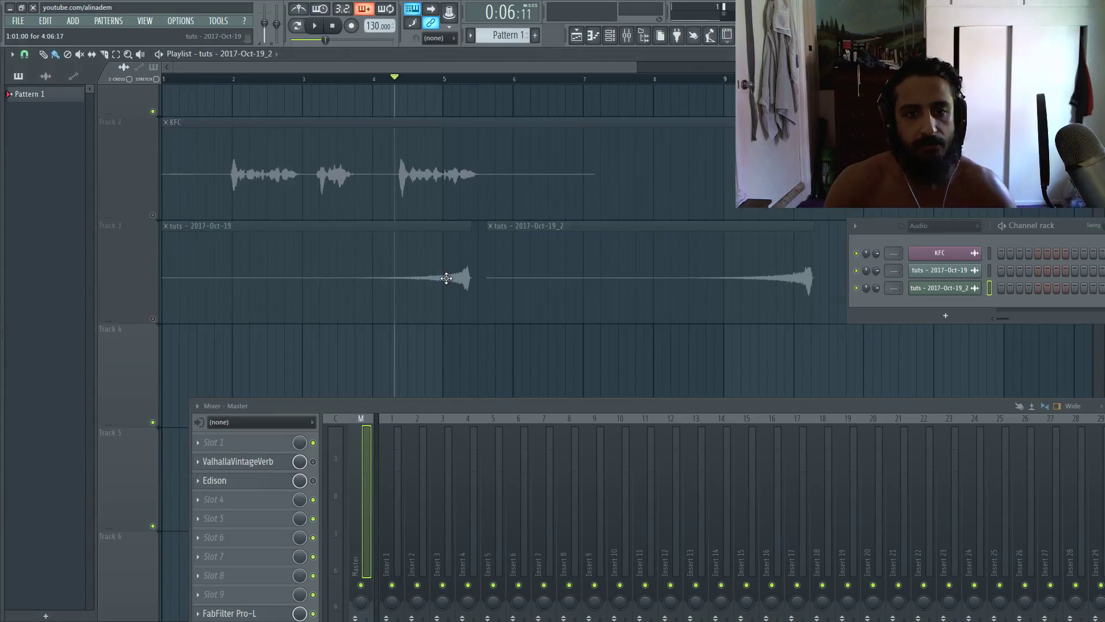
scroll(175, 282, "up", 3)
left_click(153, 318)
scroll(412, 99, "up", 2)
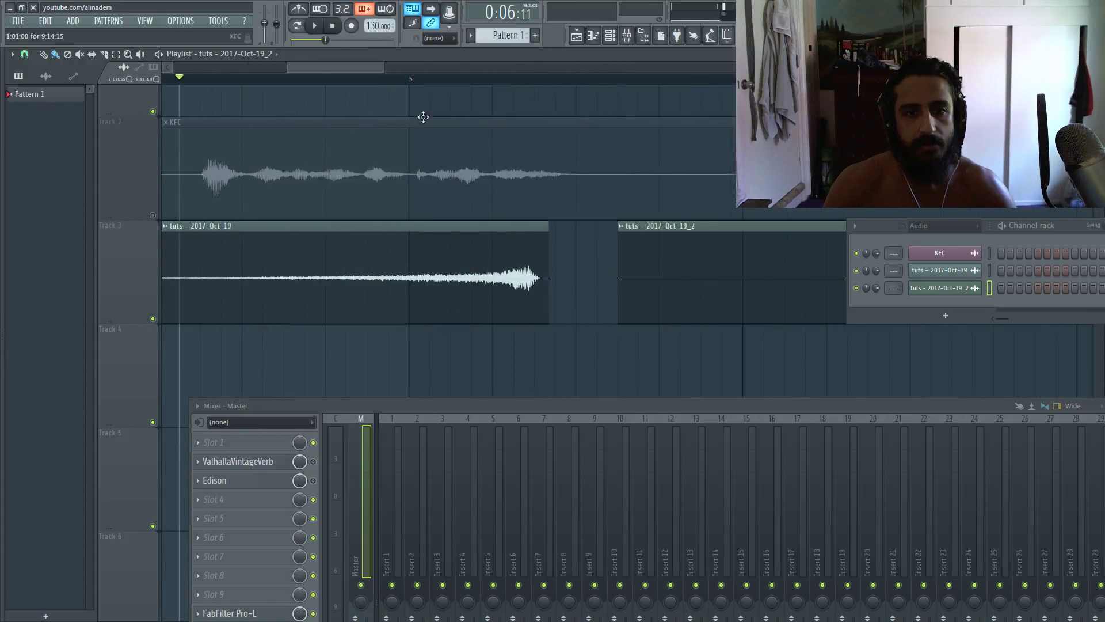
left_click_drag(389, 80, 425, 84)
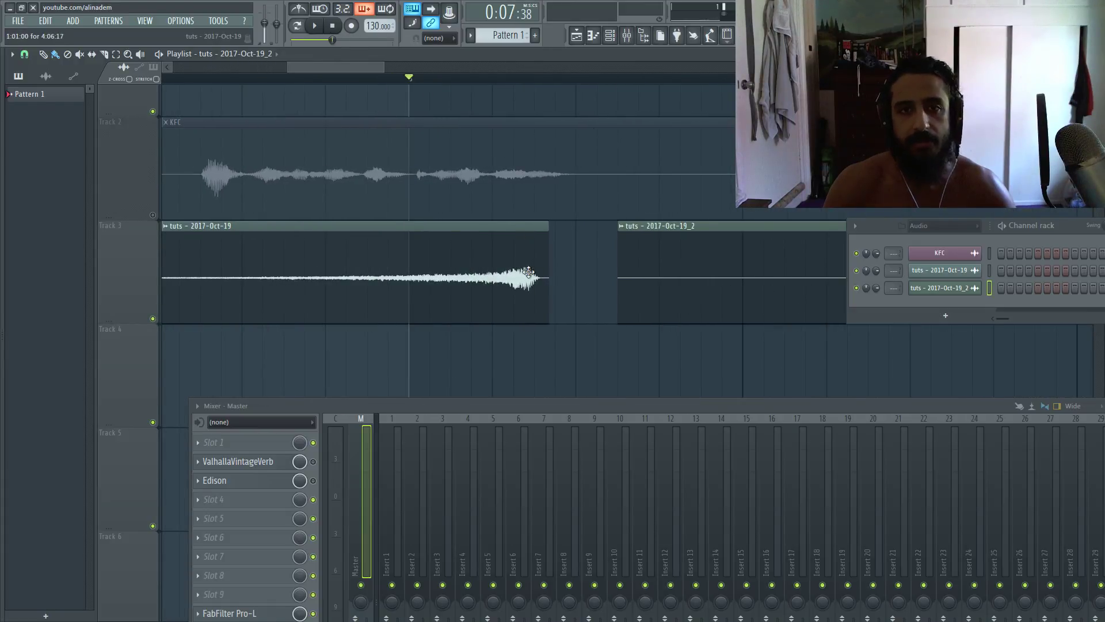
- Trim the end of the first reverb clip and audition it
mouse_move(533, 273)
left_mouse_down()
mouse_move(542, 279)
mouse_move(527, 278)
left_mouse_up()
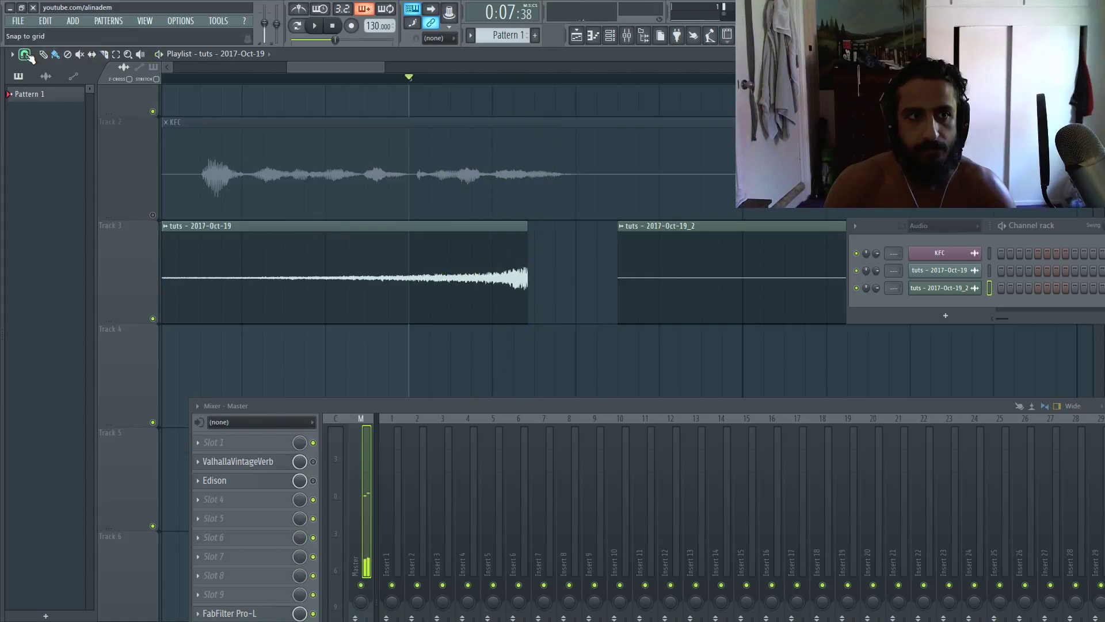
left_click(25, 54)
key("space")
left_click(38, 95)
key("space")
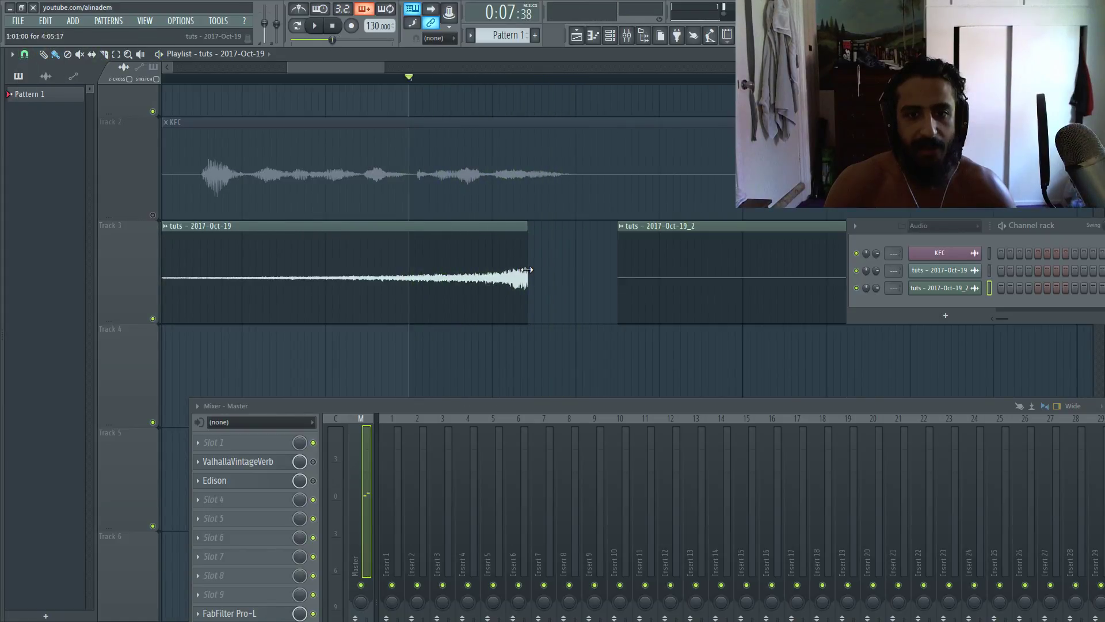
left_click_drag(526, 270, 510, 271)
scroll(524, 271, "up", 3)
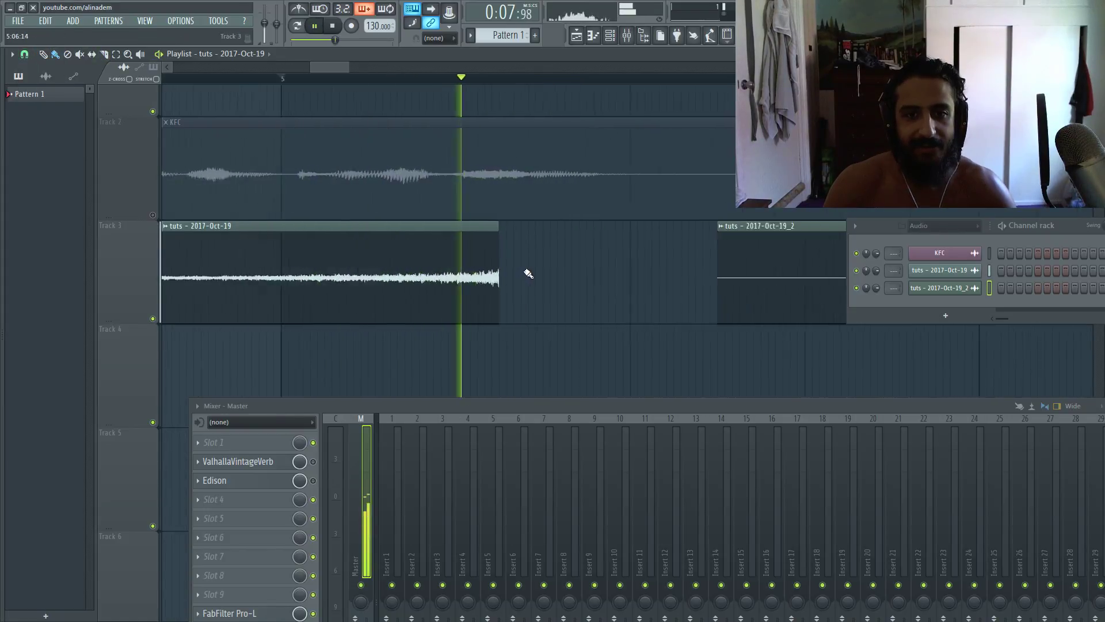
- Shorten the first reverb clip a bit more and audition the fade again
double_click(461, 275)
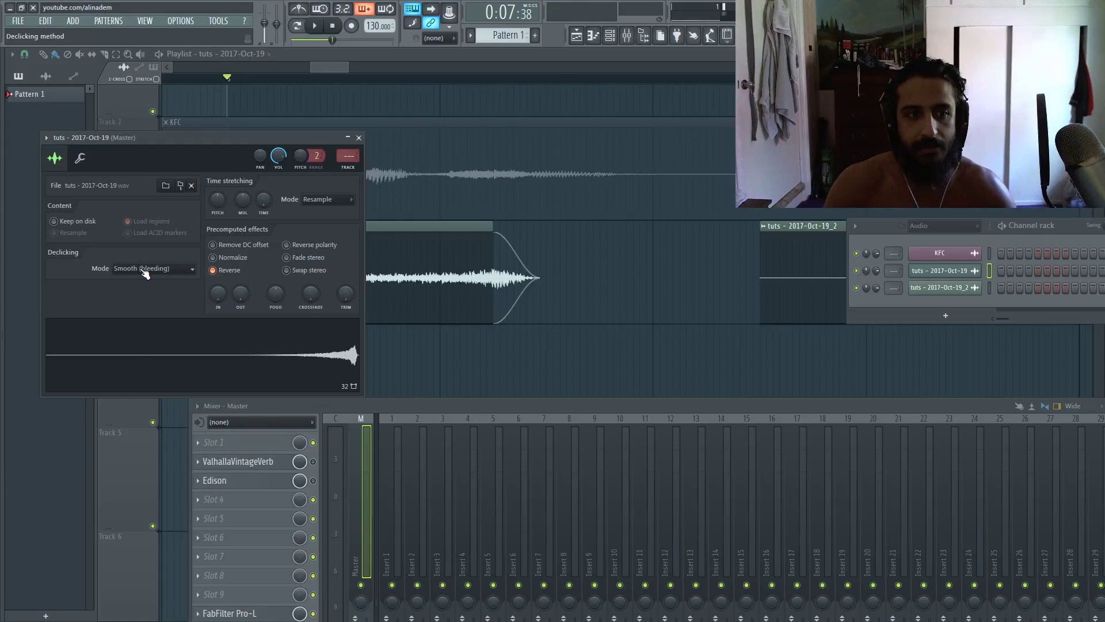
key("space")
left_click_drag(492, 271, 447, 265)
key("space")
key("space")
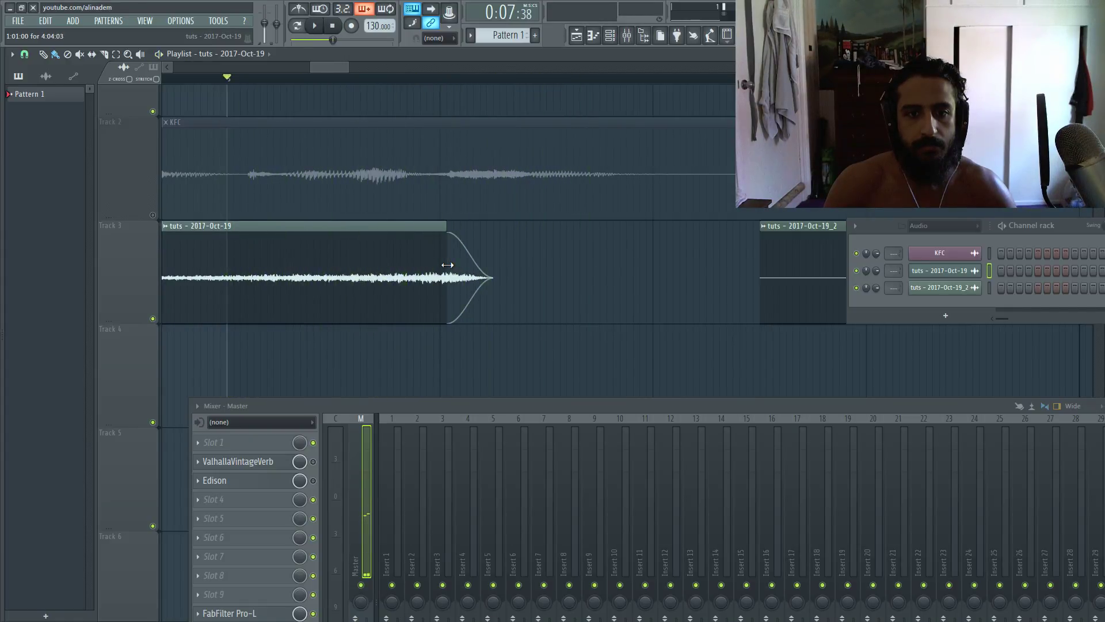
key("space")
scroll(454, 268, "down", 5, "ctrl")
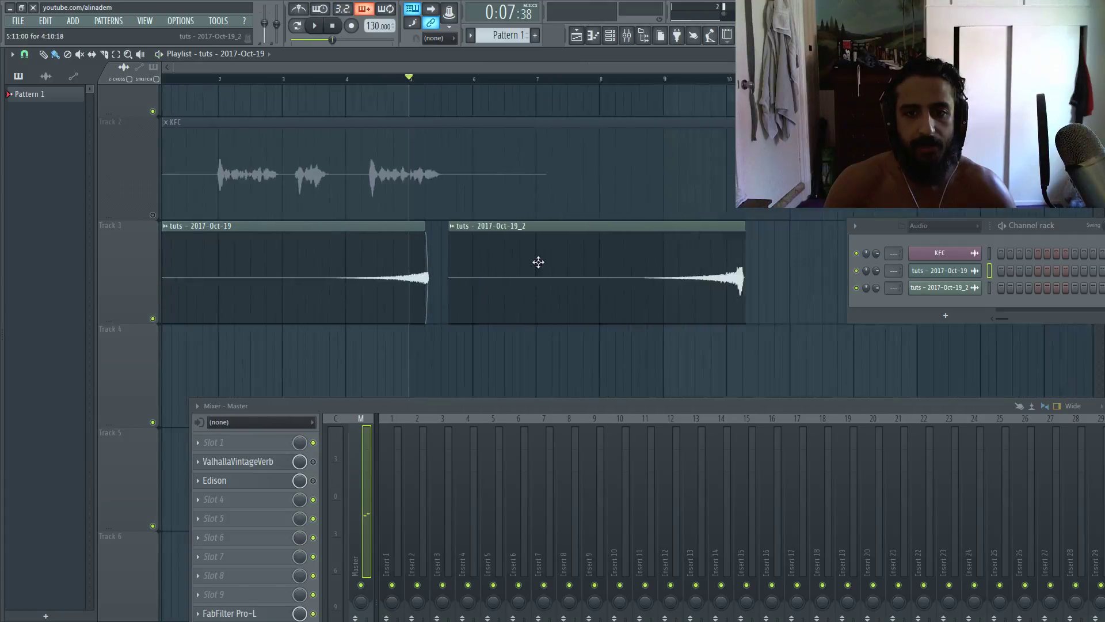
- Play the second reverb clip and shorten the end of tuts - 2017-Oct-19_2
double_click(470, 247)
key("Escape")
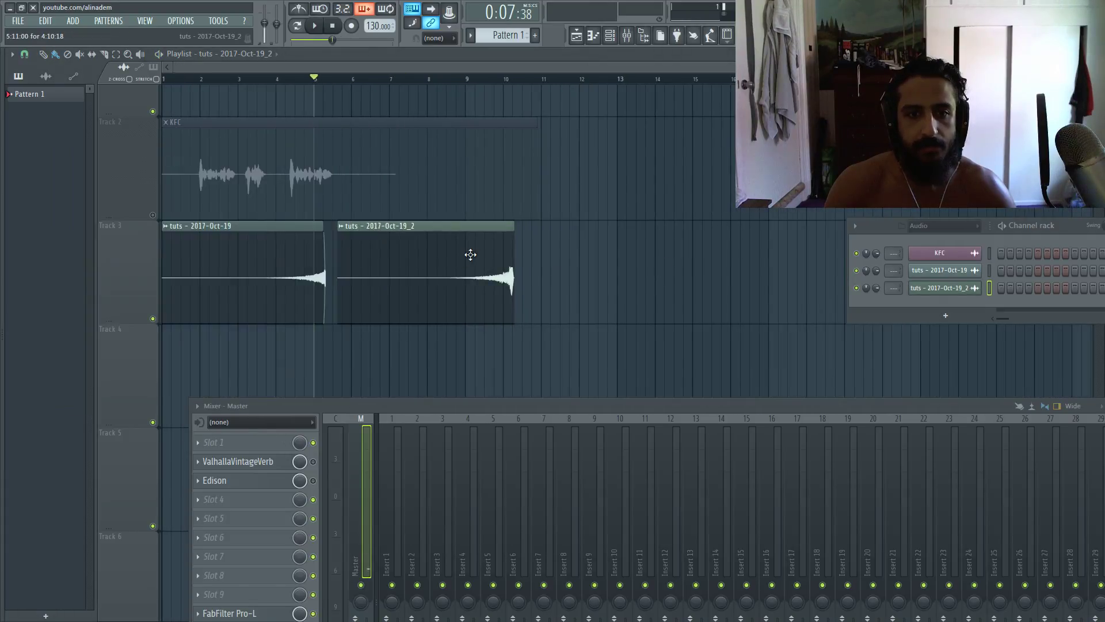
scroll(468, 252, "up", 4, "ctrl")
left_click(439, 81)
key("space")
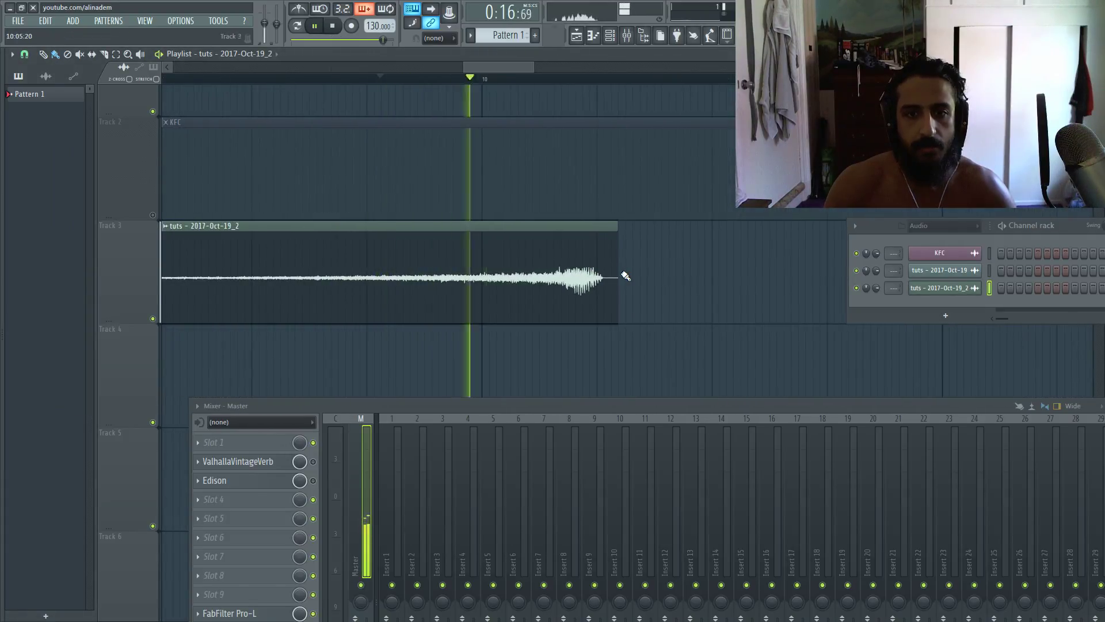
left_click_drag(617, 275, 544, 275)
- Move the KFC clip right to about bar 4 and the second reverb clip far right
key("space")
scroll(494, 255, "down", 5)
scroll(172, 79, "up", 1)
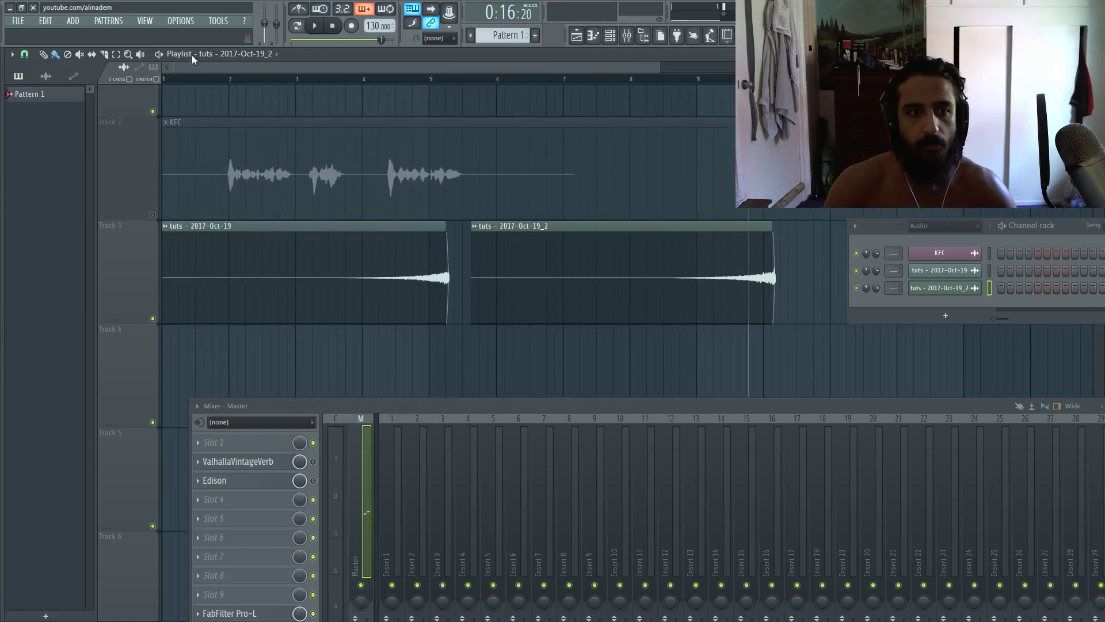
left_click_drag(305, 167, 522, 167)
left_click_drag(495, 237, 725, 250)
scroll(385, 252, "up", 6)
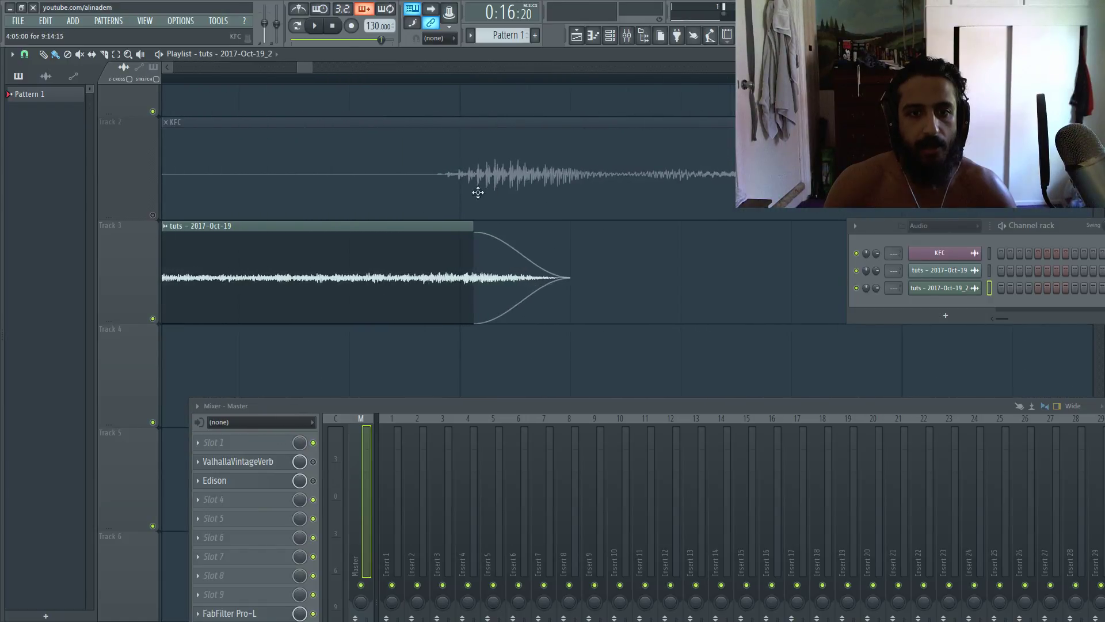
scroll(469, 111, "down", 3)
scroll(461, 140, "up", 3)
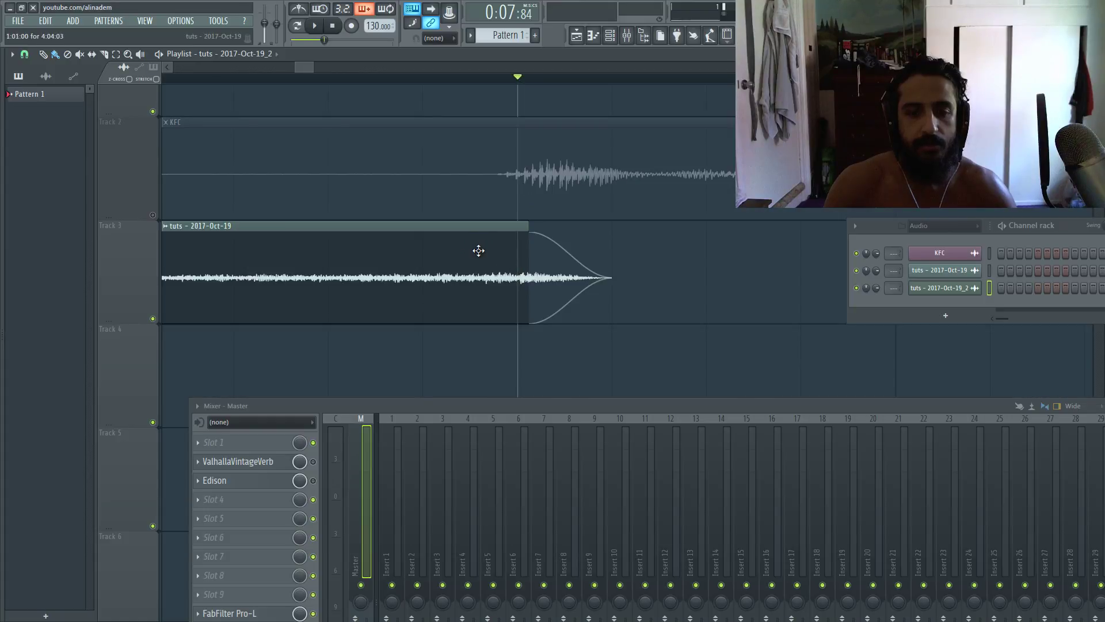
scroll(476, 250, "down", 4)
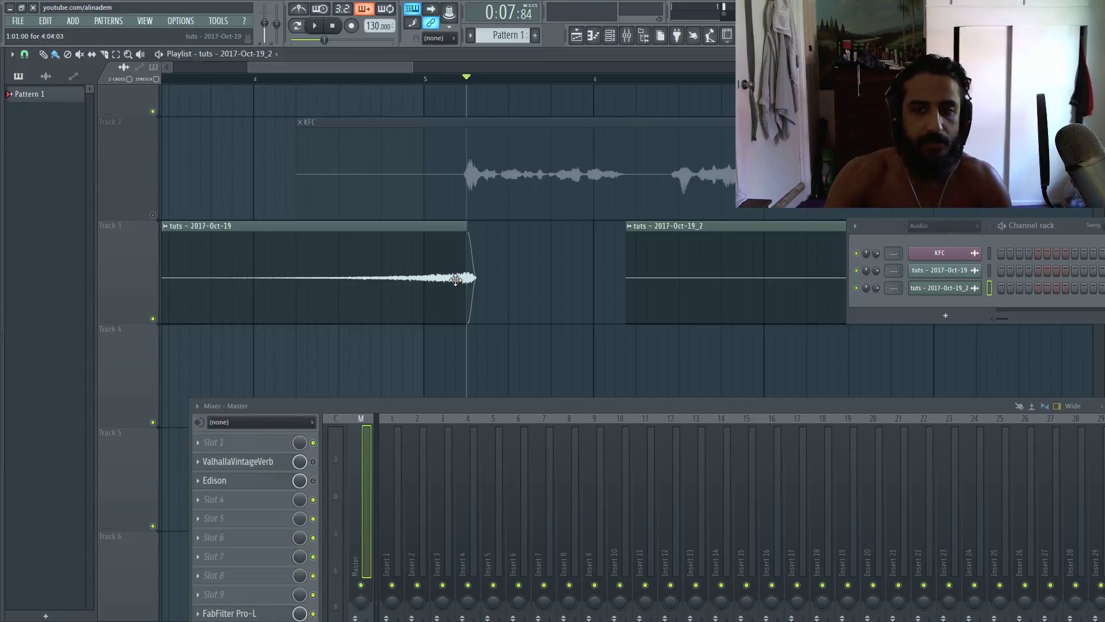
- Move the KFC clip to start at bar 5 and set snapping to (none)
left_click_drag(507, 166, 637, 166)
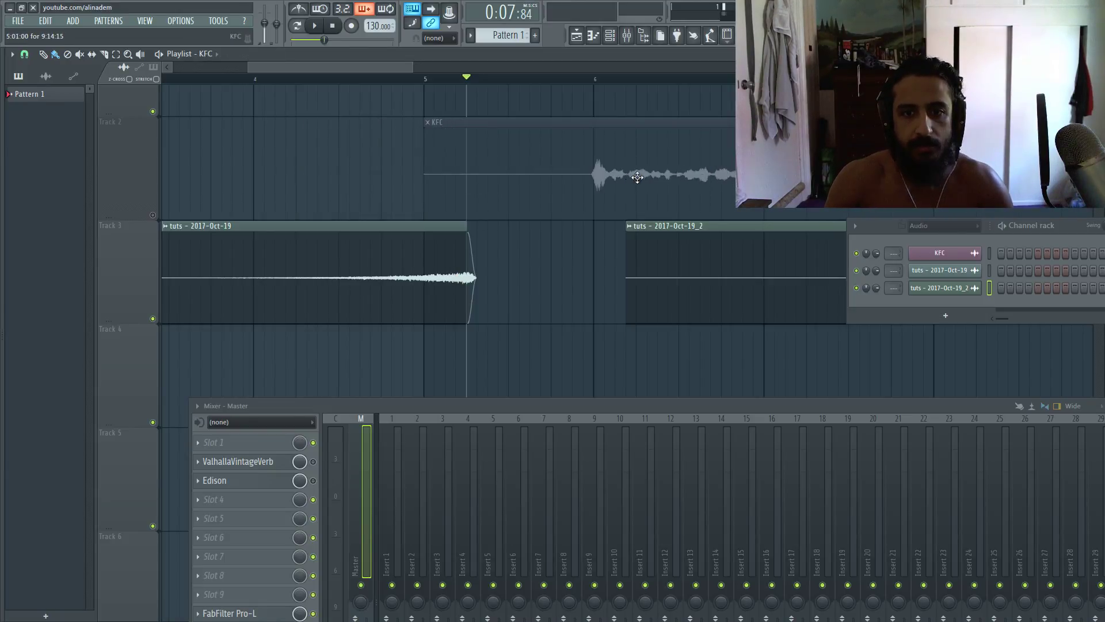
scroll(479, 205, "down", 3)
scroll(548, 271, "up", 6)
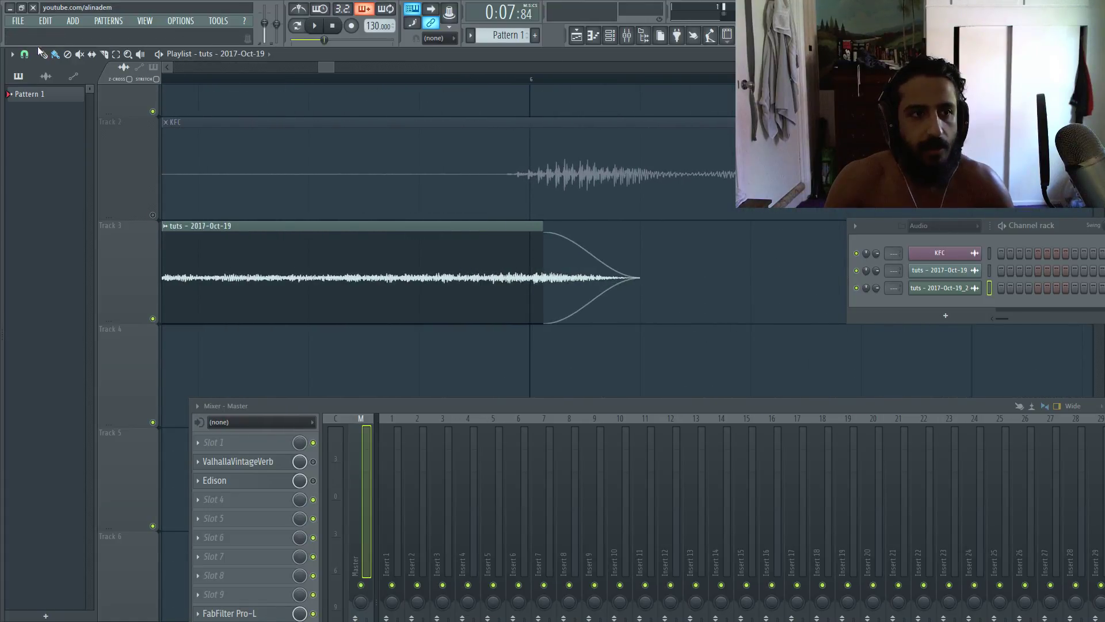
left_click(25, 53)
left_click(35, 113)
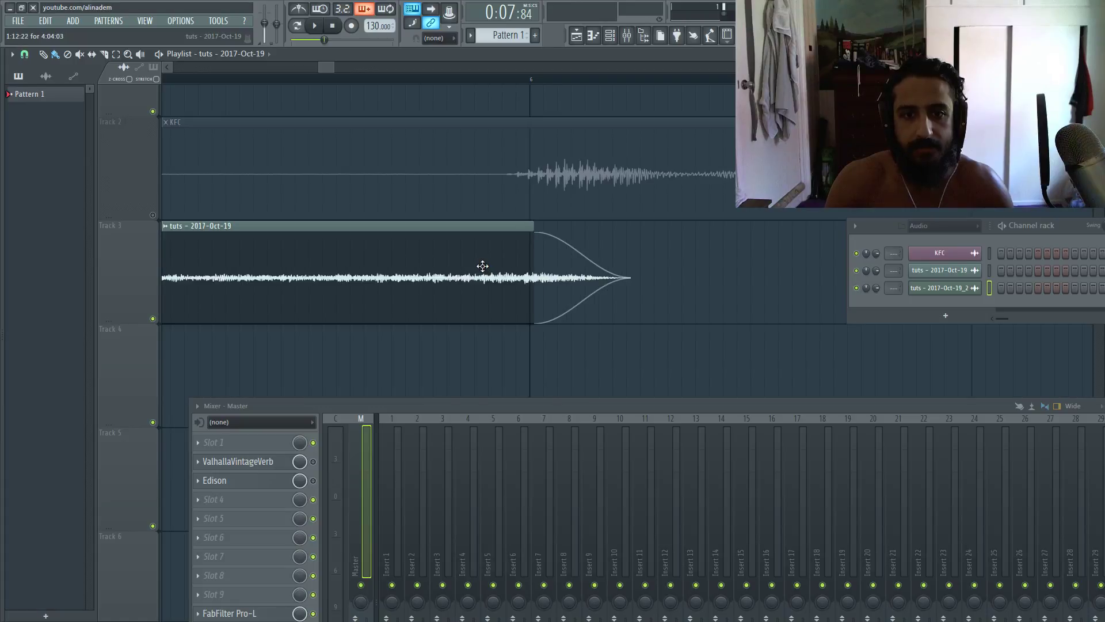
scroll(483, 266, "down", 6)
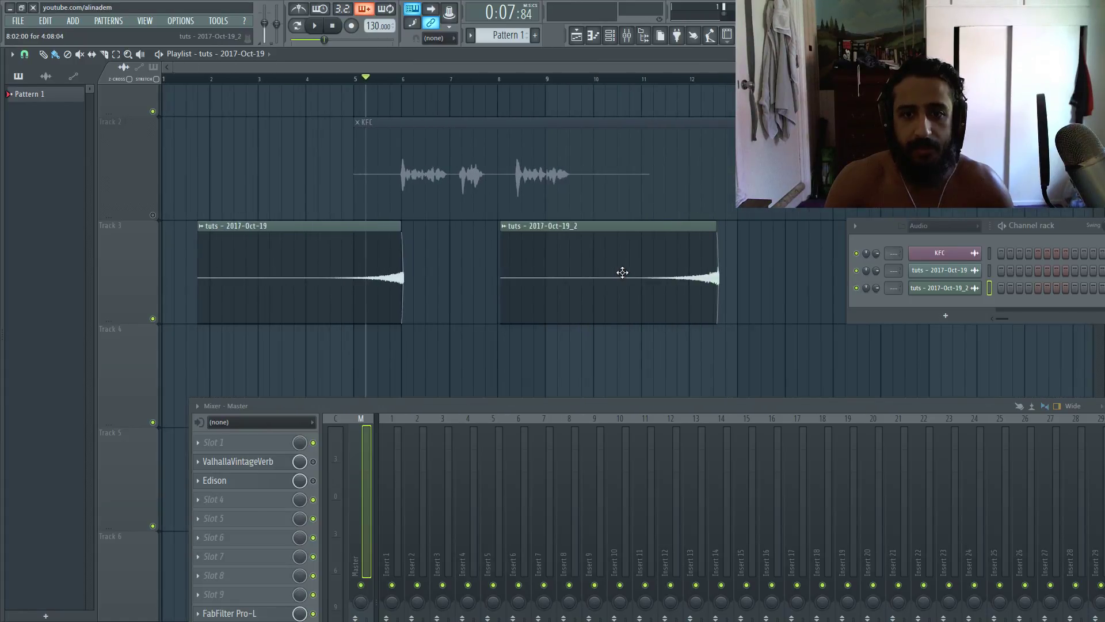
- Move the second tuts clip earlier on Track 3 and trim its start
left_click_drag(622, 272, 591, 273)
mouse_move(469, 278)
left_mouse_down()
mouse_move(538, 279)
mouse_move(483, 266)
left_mouse_up()
scroll(415, 273, "up", 5)
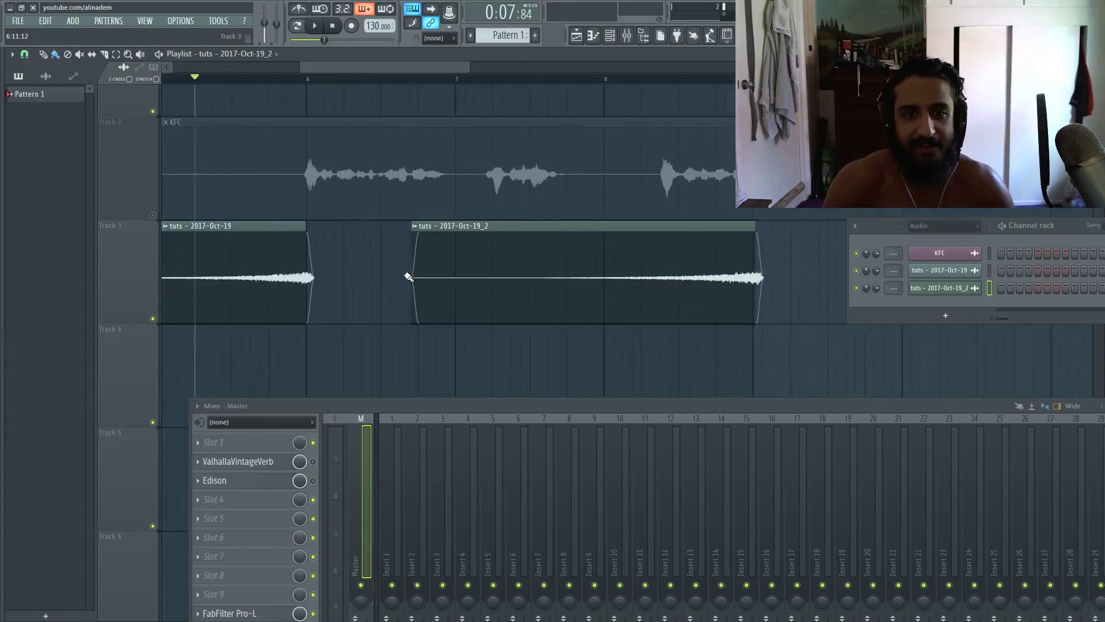
left_click_drag(416, 273, 338, 271)
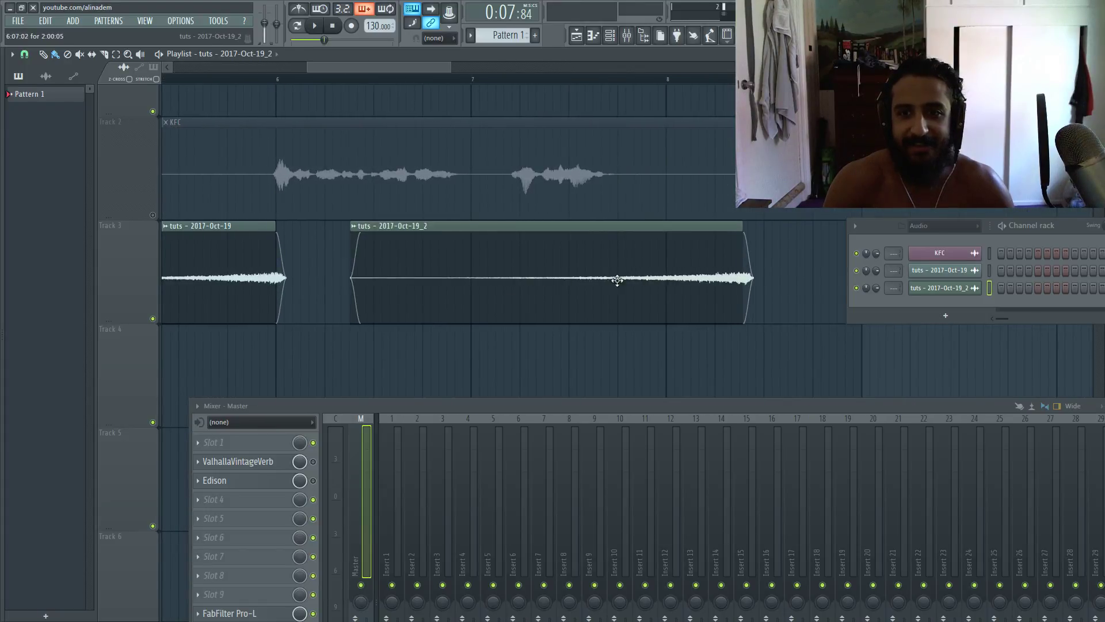
scroll(749, 288, "up", 3)
scroll(769, 296, "up", 3)
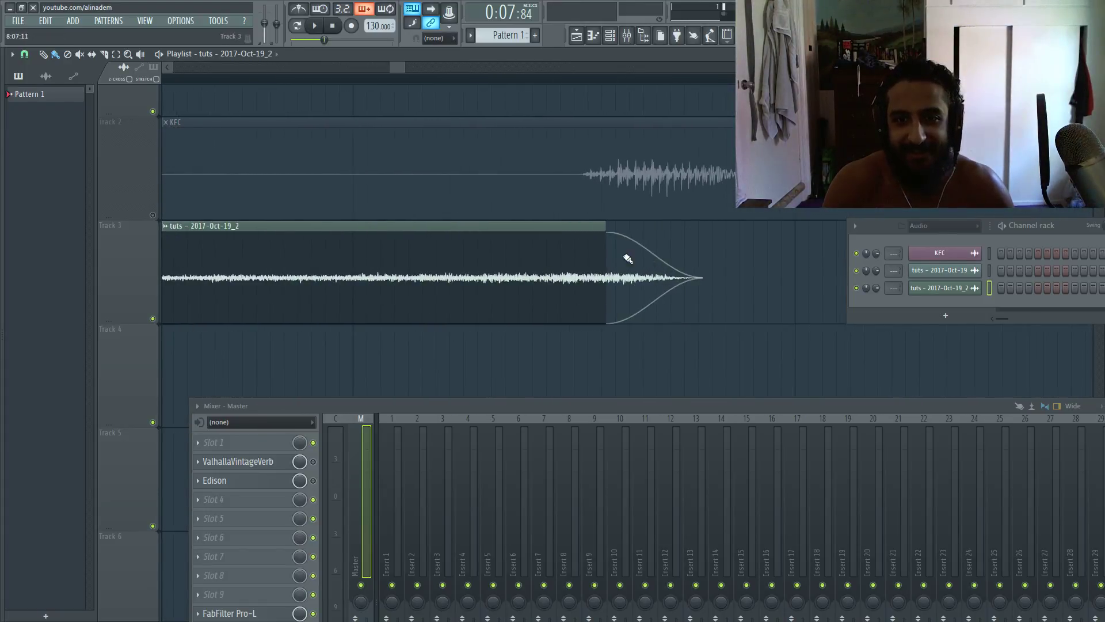
- Turn snapping off, nudge the second tuts clip left, select KFC, and set position before bar 4
left_click(27, 52)
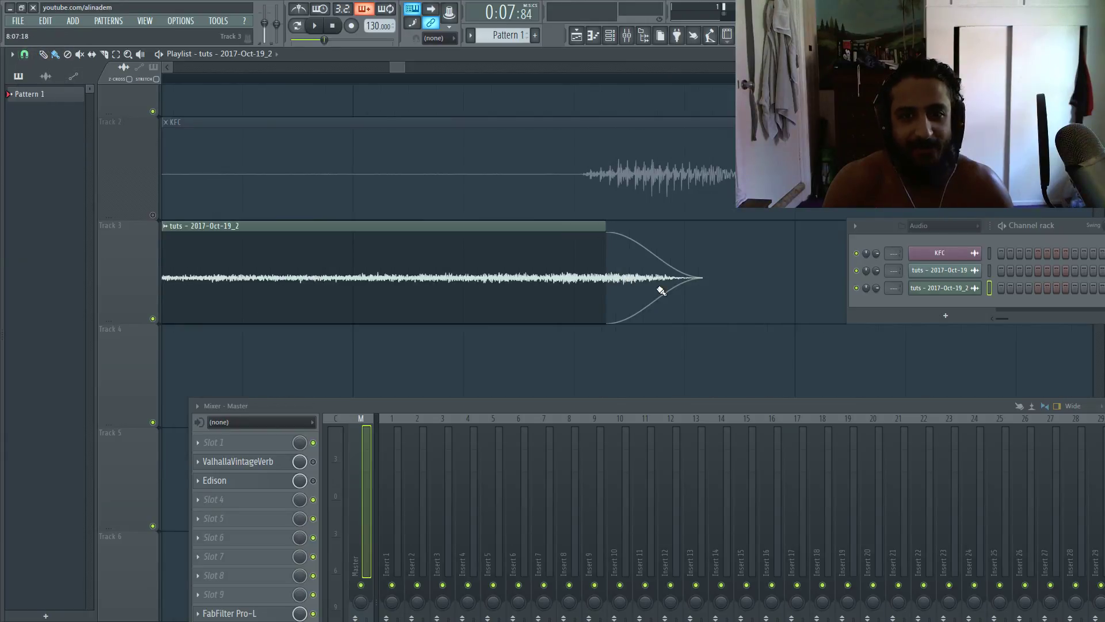
left_click(24, 54)
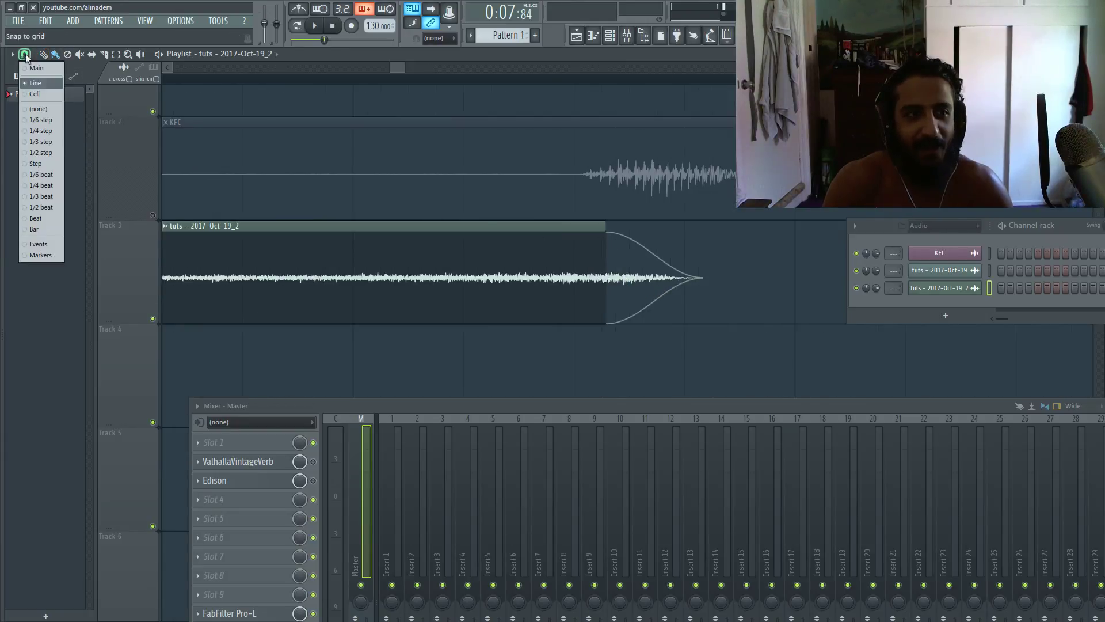
left_click(41, 104)
left_click_drag(582, 268, 574, 268)
scroll(573, 265, "down", 6)
left_click(423, 214)
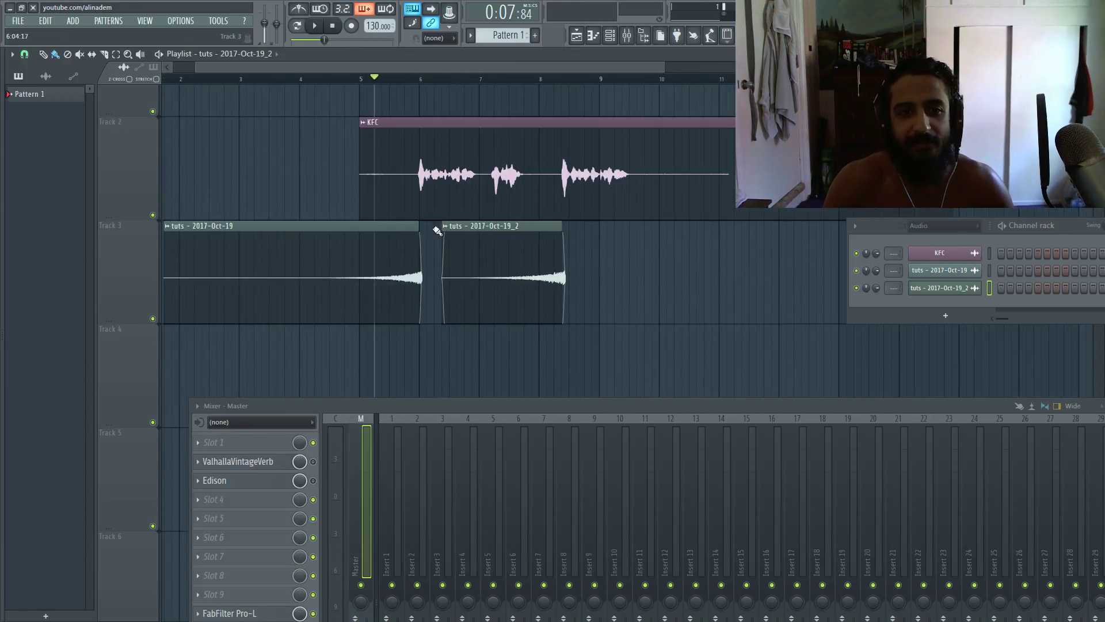
scroll(412, 217, "up", 3)
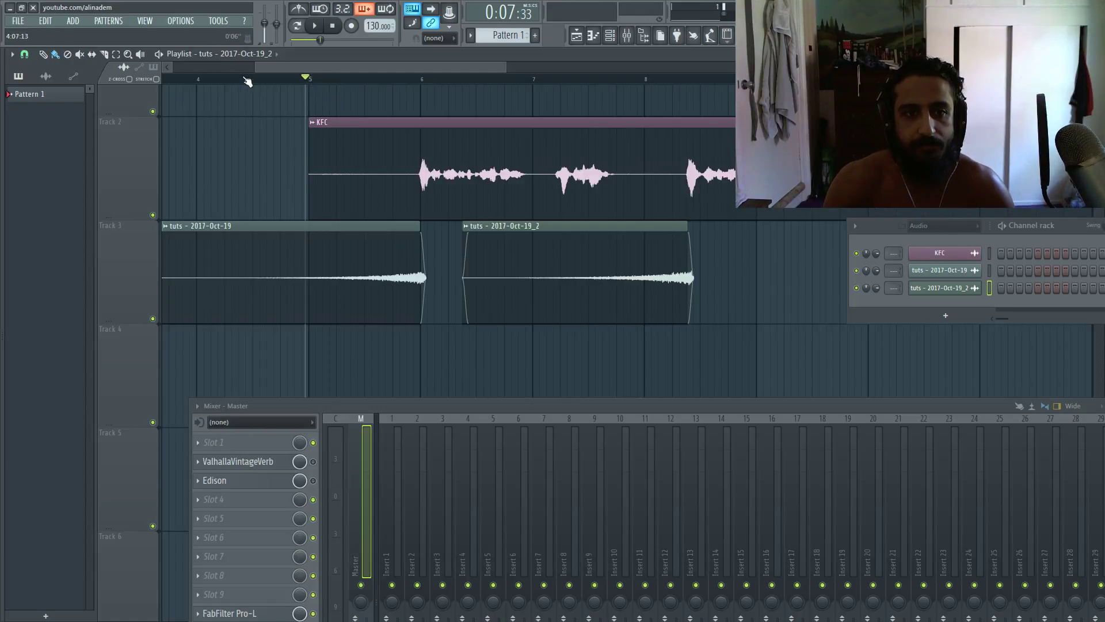
left_click_drag(248, 81, 176, 80)
- Play the arrangement, close the KFC channel settings, and trim the KFC clip's start to bar 6
key("space")
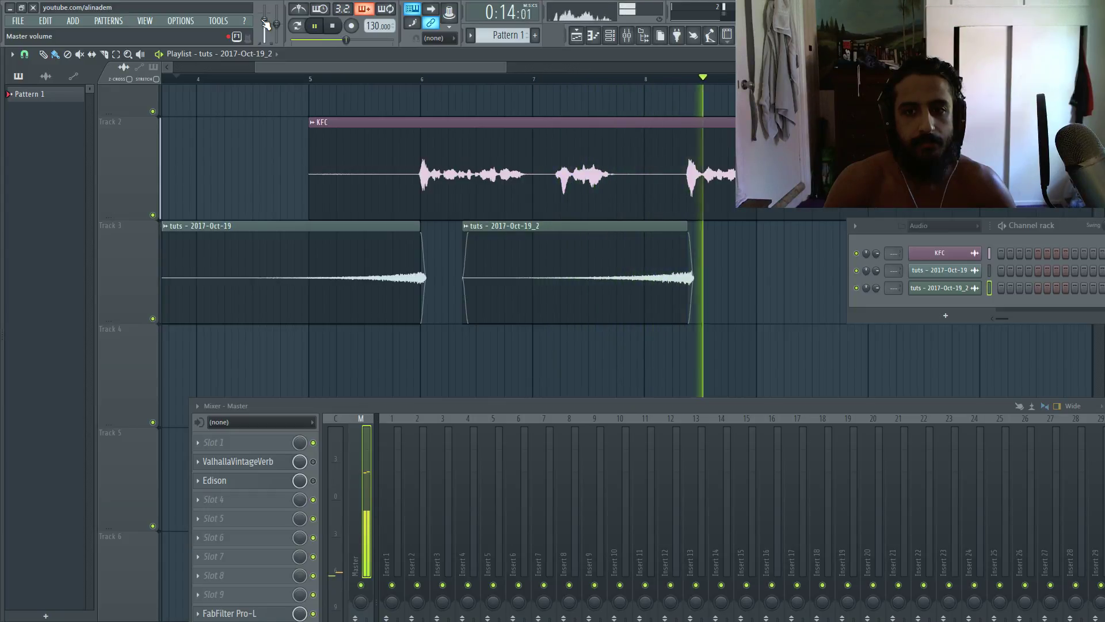
key("space")
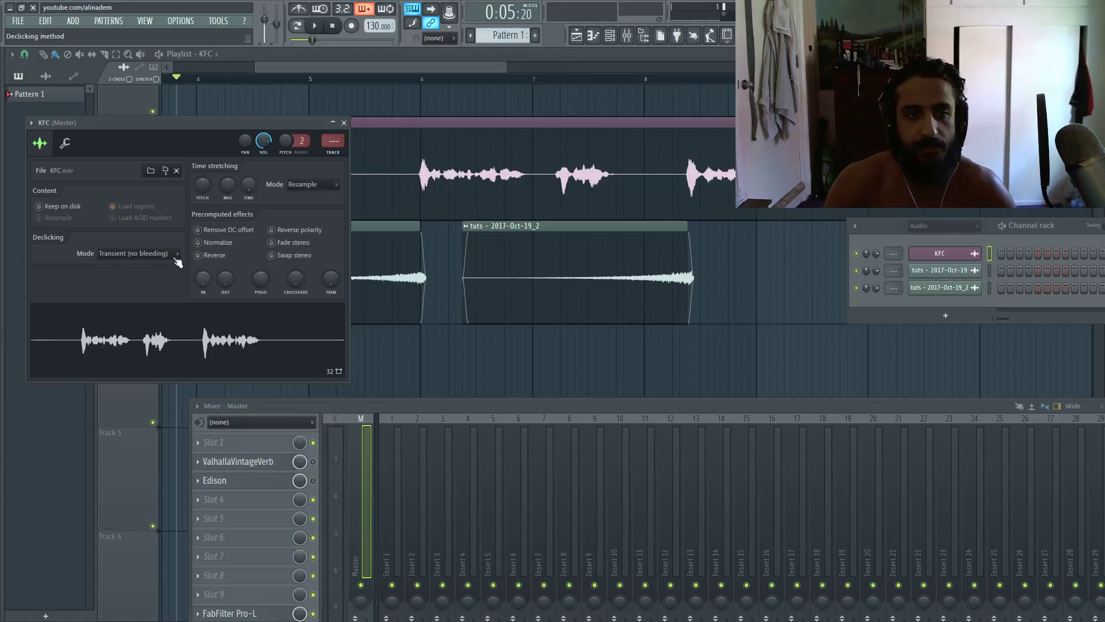
key("Escape")
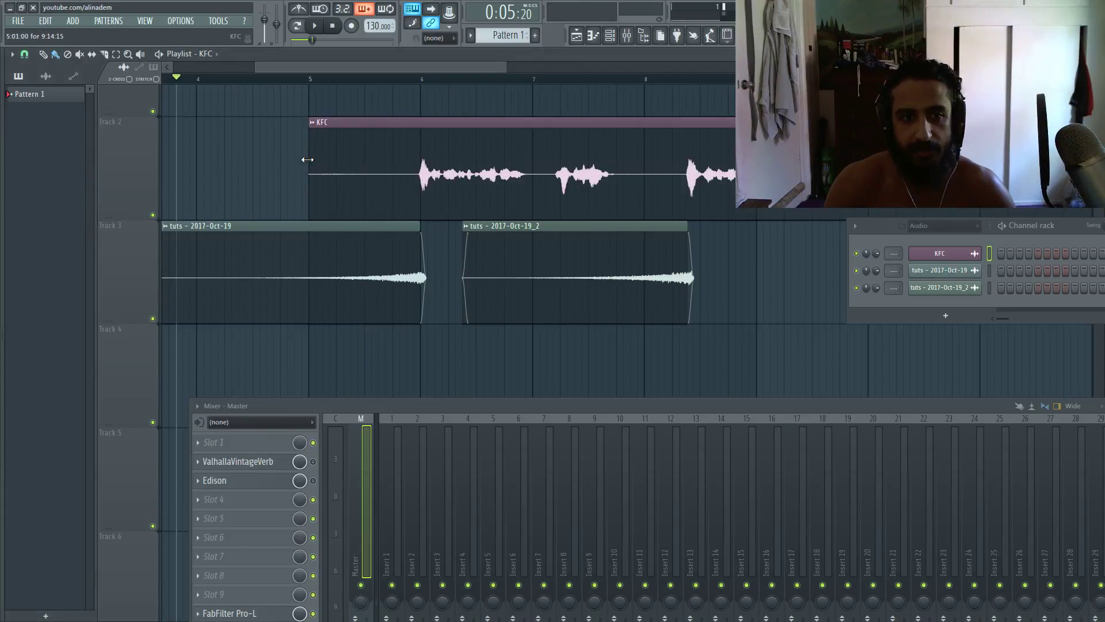
left_click_drag(309, 160, 410, 164)
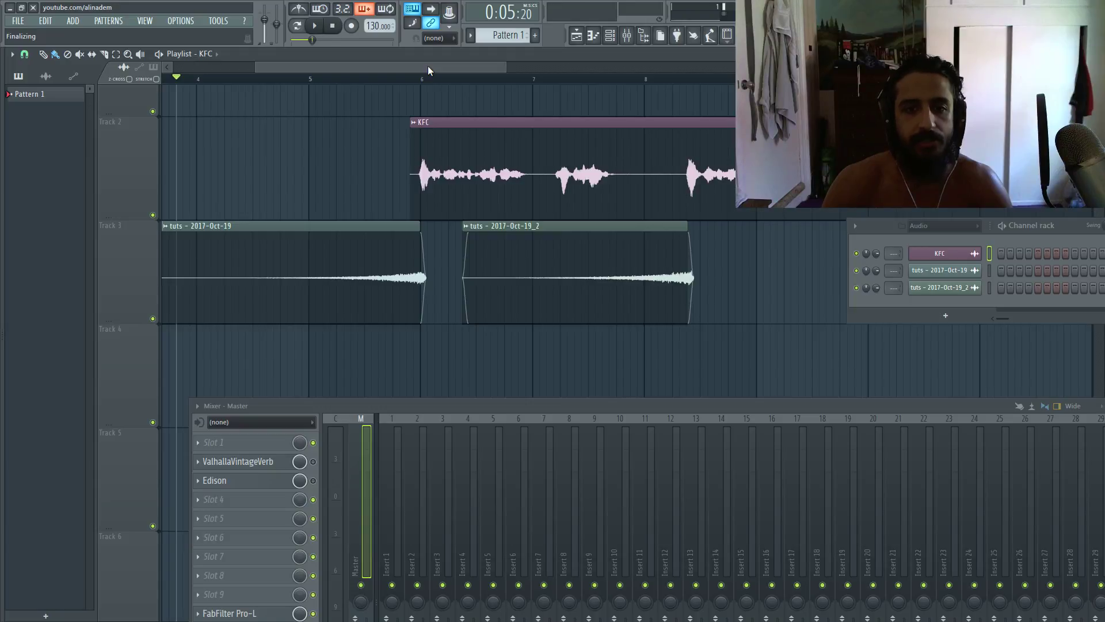
- Create a volume automation on the first tuts clip and pull its first point to 0%
scroll(174, 270, "down", 2)
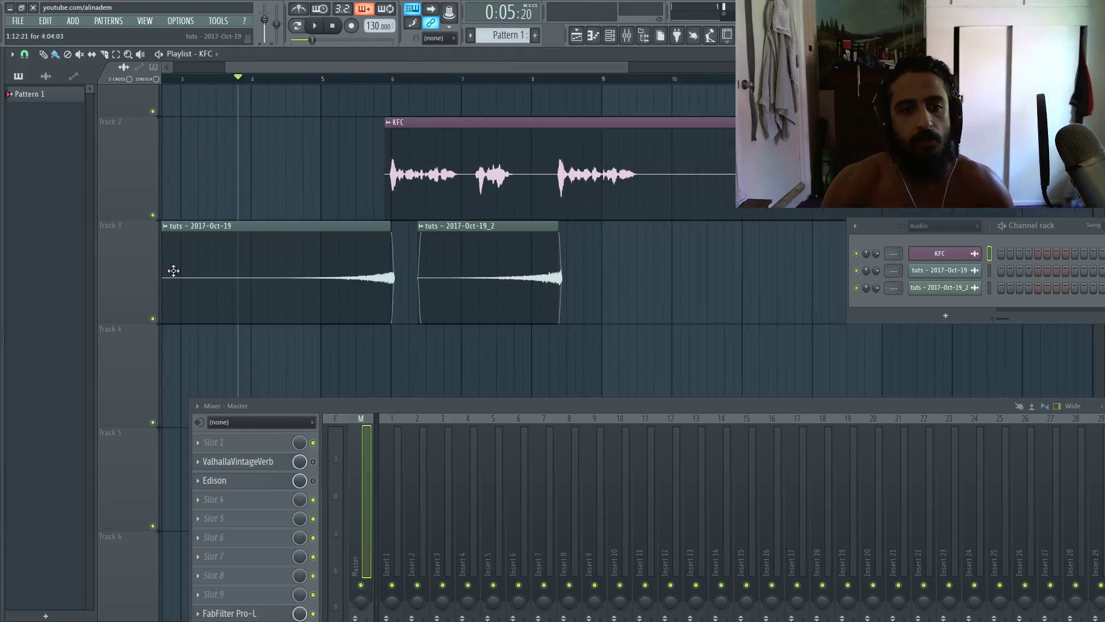
scroll(173, 271, "down", 2)
right_click(164, 233)
mouse_move(289, 314)
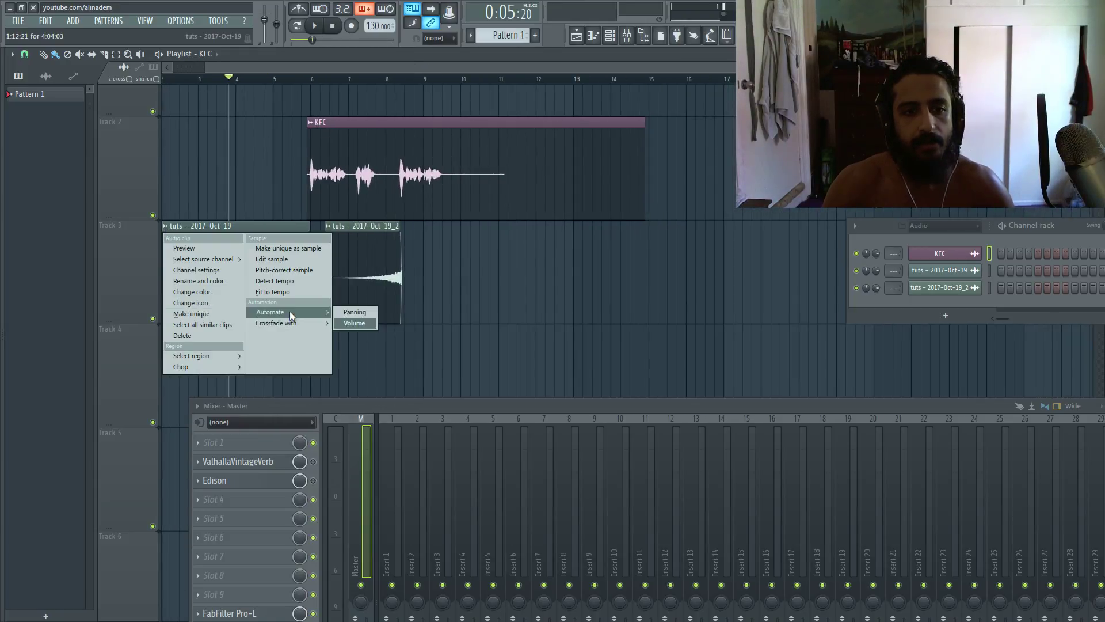
left_click(355, 323)
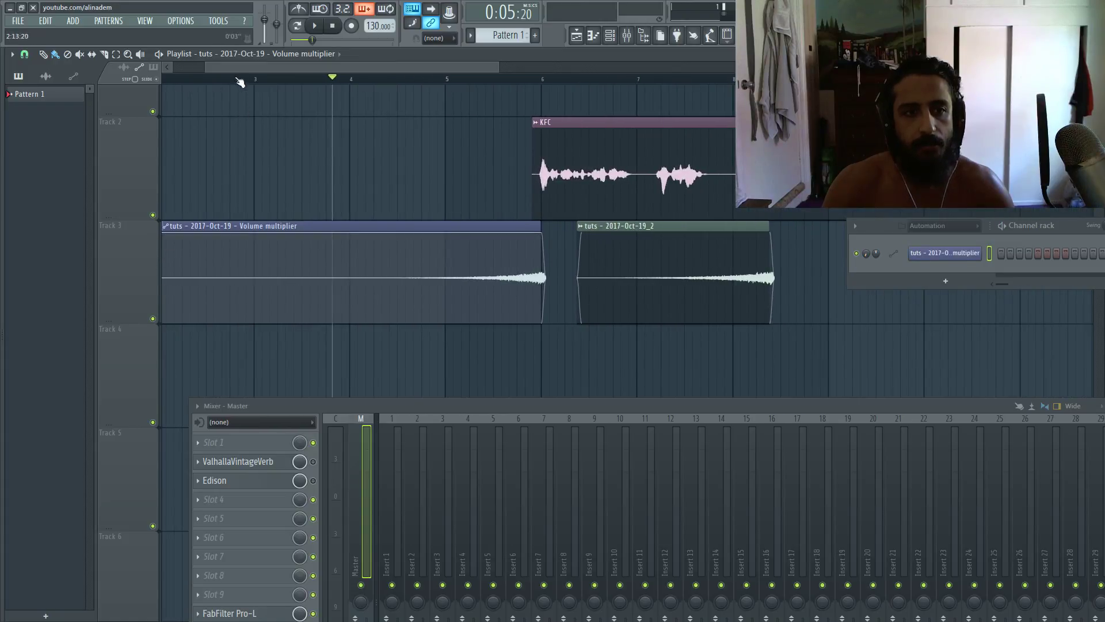
left_click_drag(234, 233, 226, 336)
- Play back the fade-in ramp from about bar 7.7
scroll(422, 337, "down", 4)
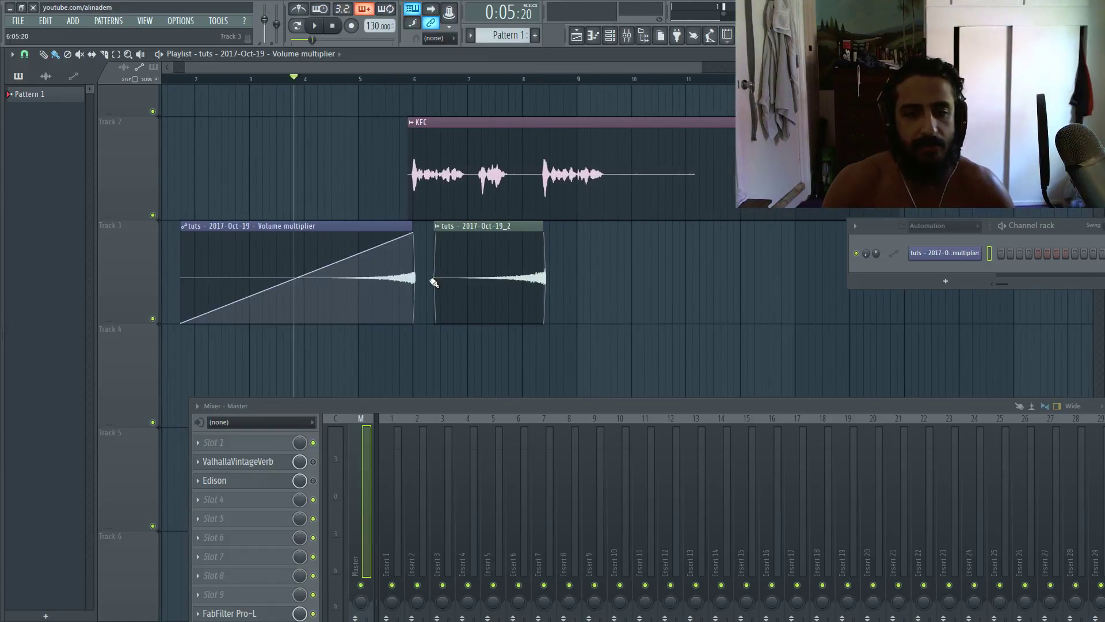
scroll(407, 233, "up", 3)
left_click(349, 80)
left_click(559, 82)
key("space")
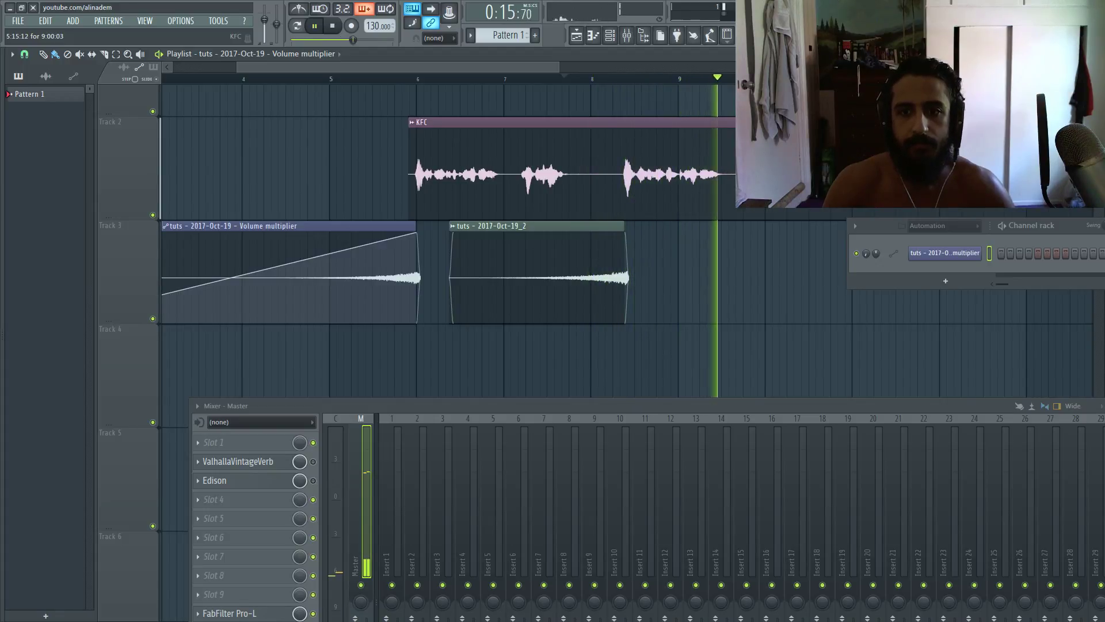
key("space")
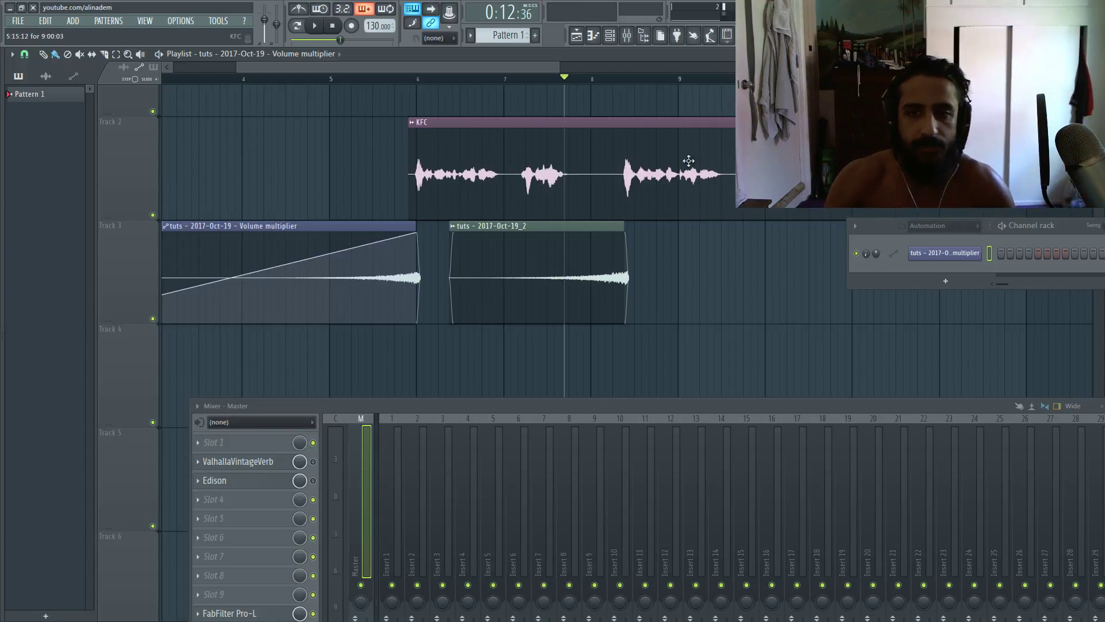
- Move the song position to about bar 8.4 and open Edison on the master, keeping its record mode
left_click(624, 78)
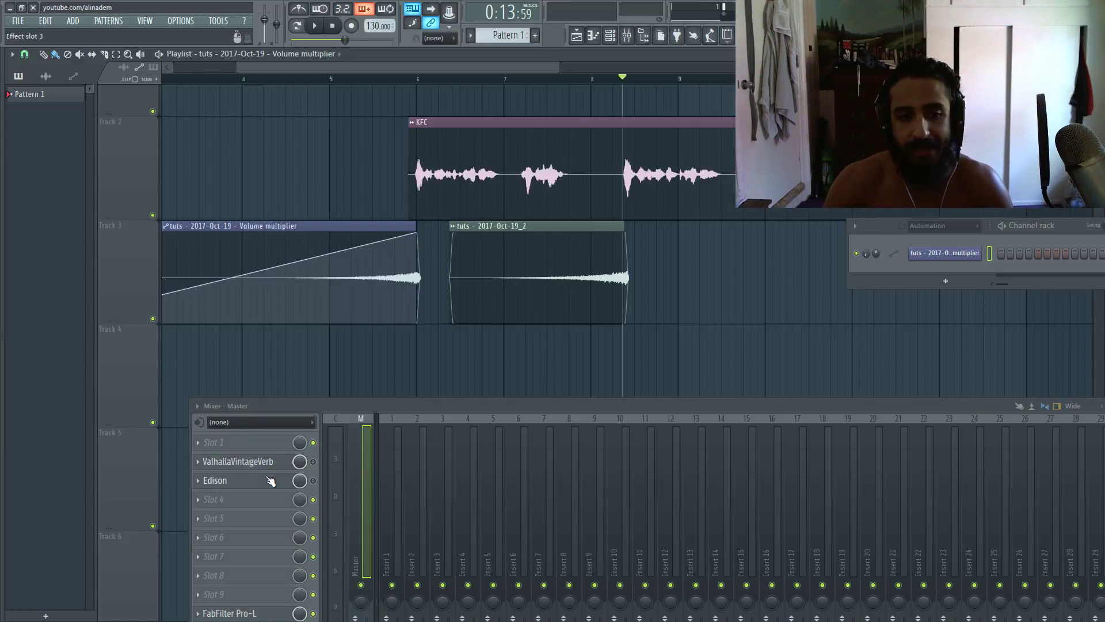
left_click(215, 480)
left_click(677, 145)
left_click(677, 145)
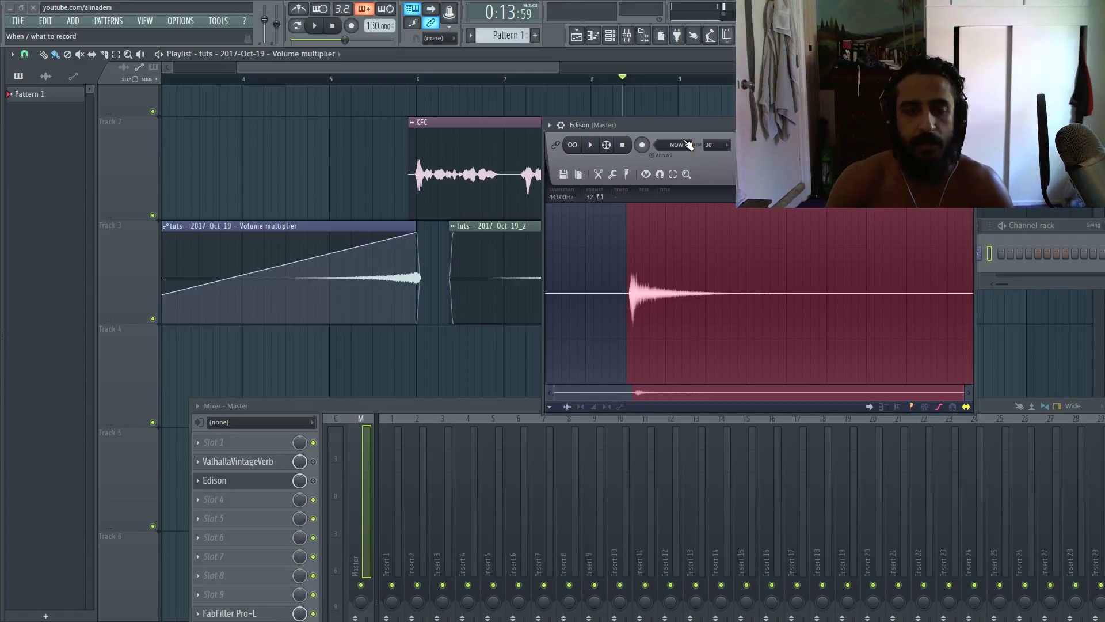
- Route the second tuts clip's channel to mixer insert 2 and move Edison's window aside
double_click(503, 237)
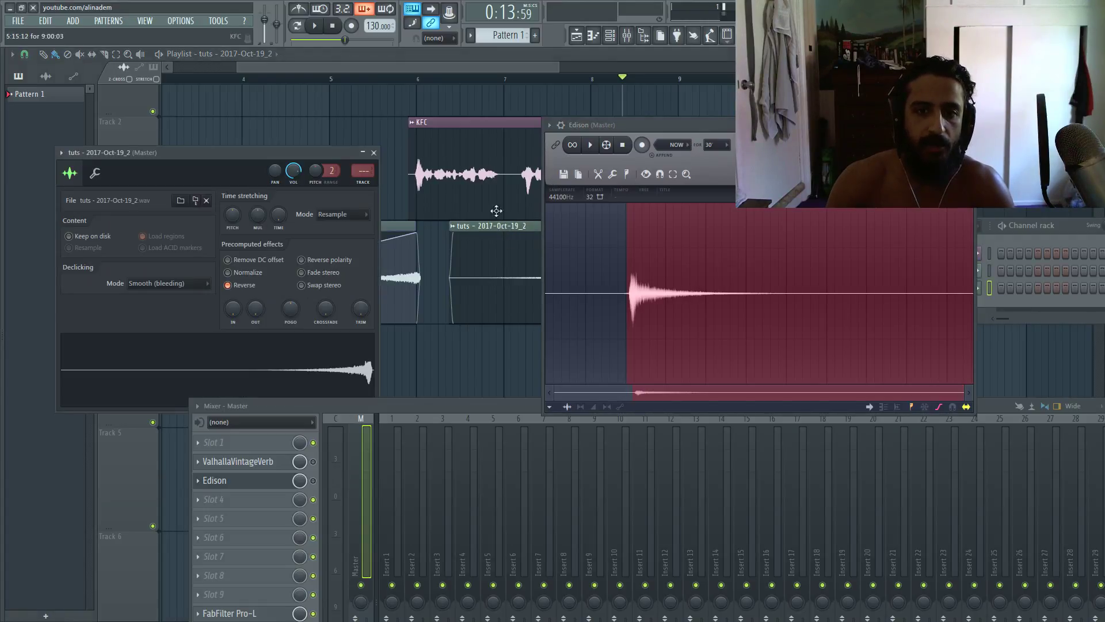
left_click(374, 183)
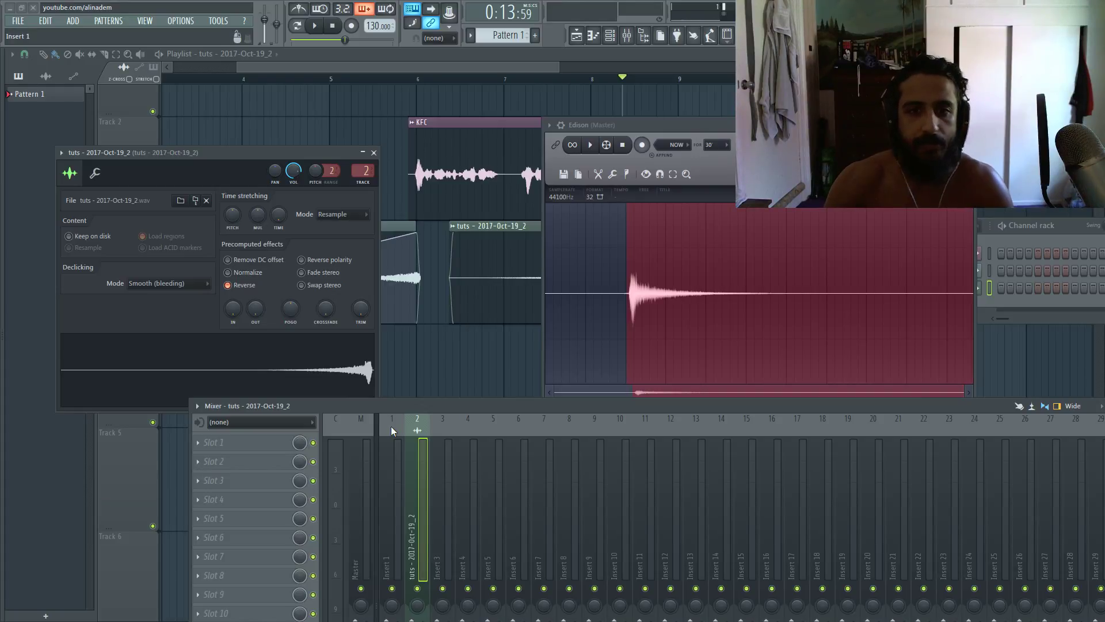
left_click_drag(758, 124, 945, 318)
scroll(558, 115, "down", 4)
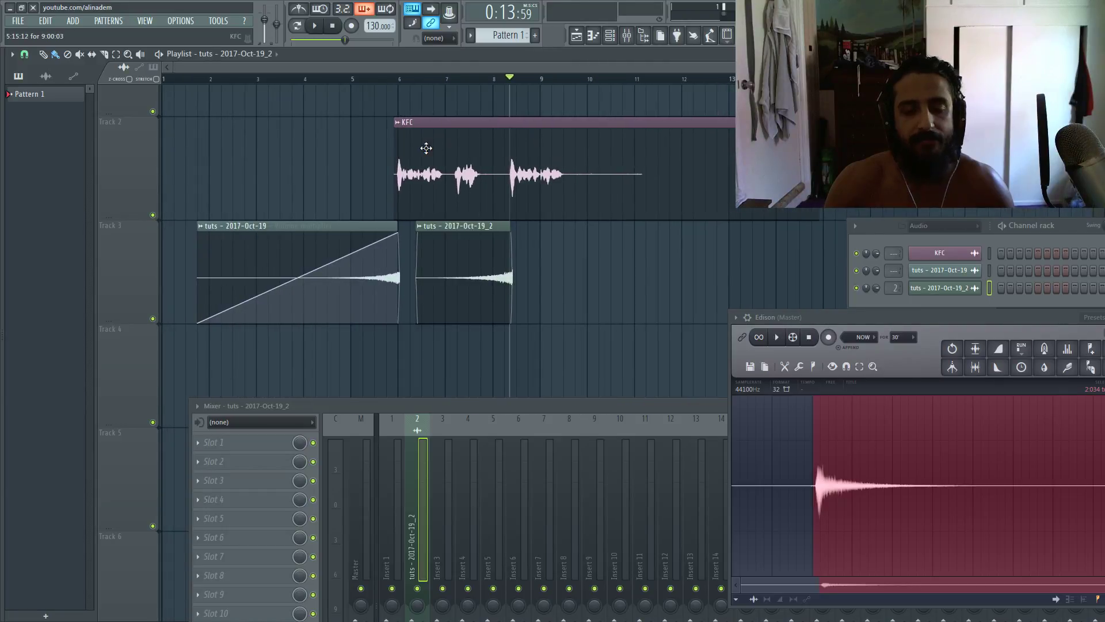